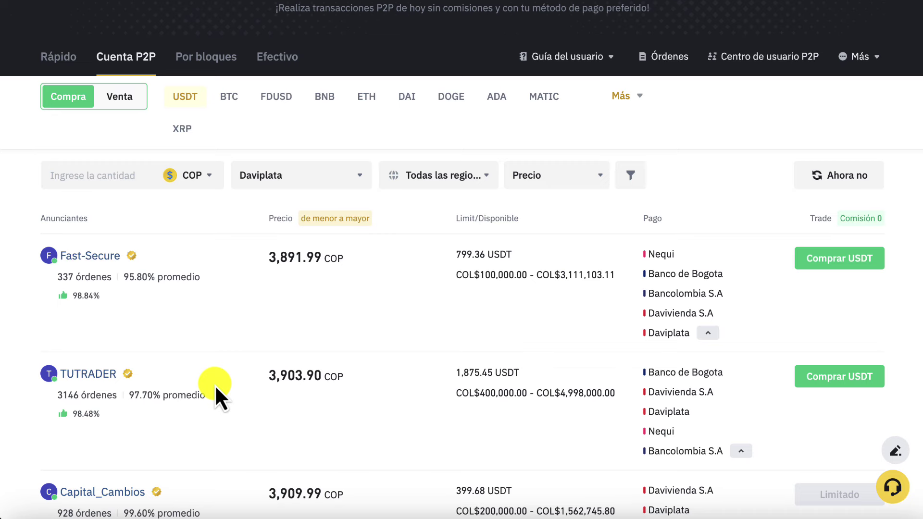
# - Compare the USDT sell offers payable in COP through Daviplata by the advertisers' order history, ratings and prices
pyautogui.scroll(-2, 214, 384)
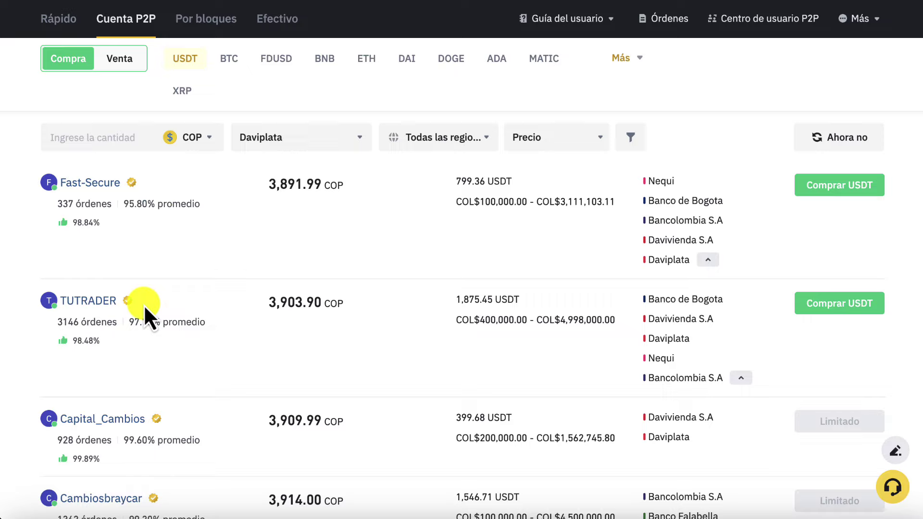
pyautogui.scroll(-5, 144, 305)
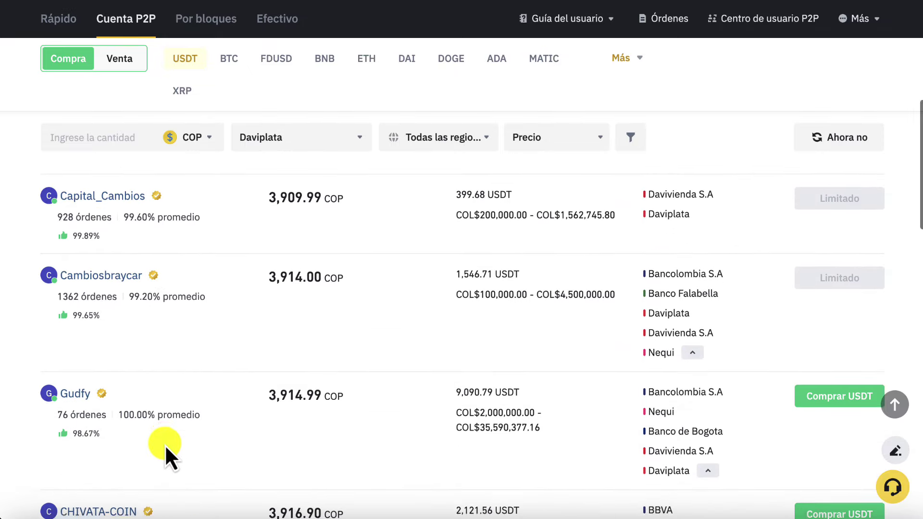
pyautogui.scroll(-2, 165, 444)
pyautogui.scroll(-2, 165, 445)
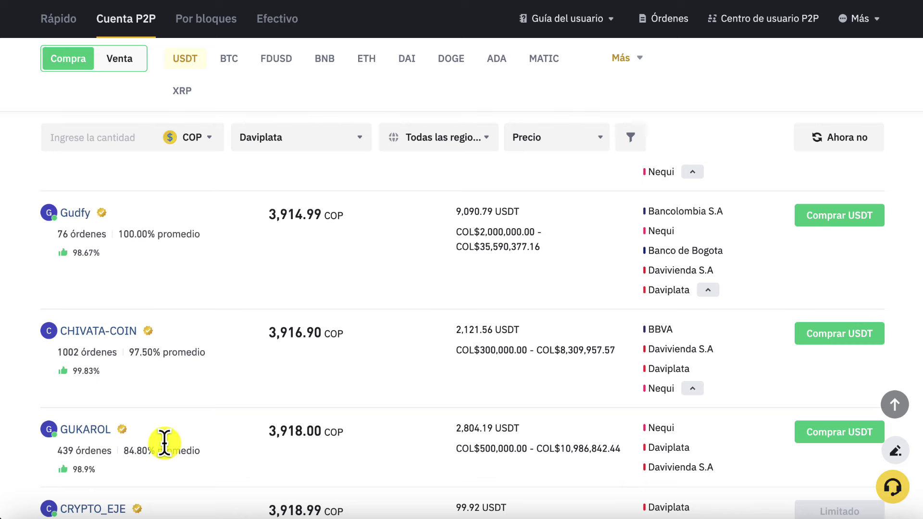
pyautogui.scroll(-6, 165, 442)
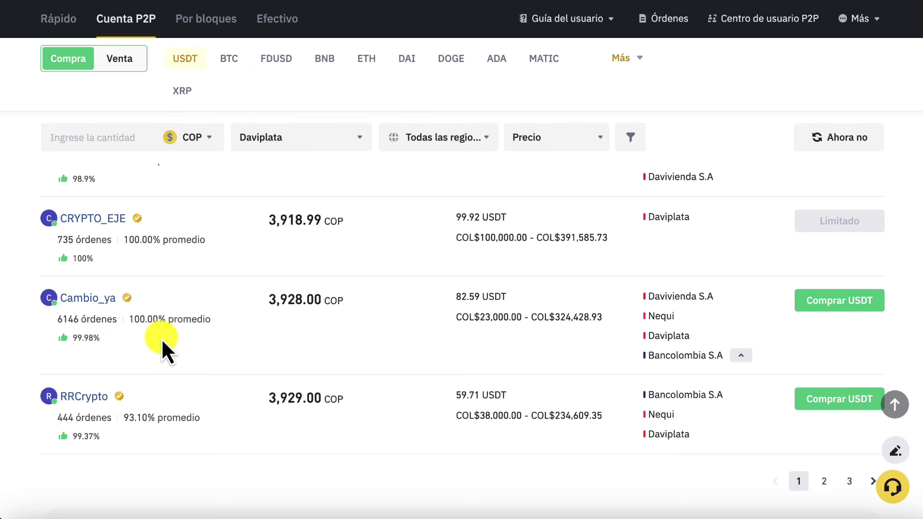
pyautogui.scroll(15, 161, 339)
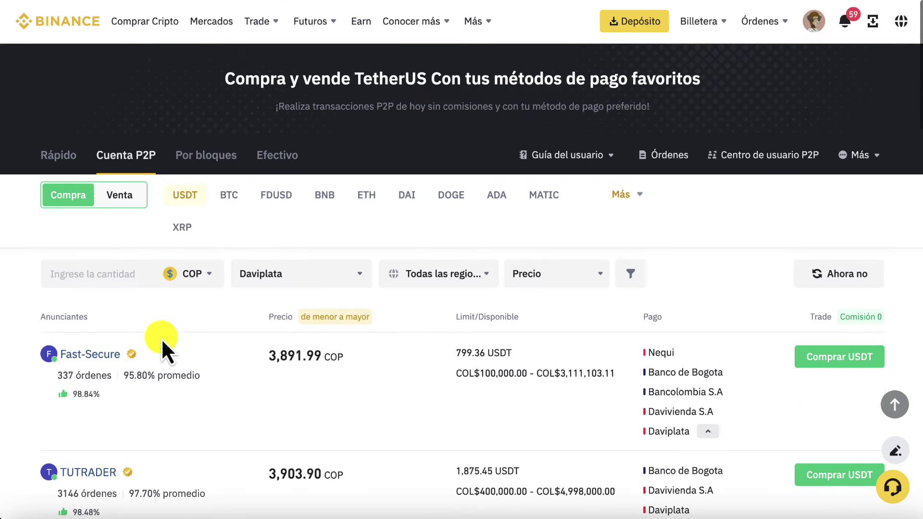
pyautogui.scroll(-2, 185, 365)
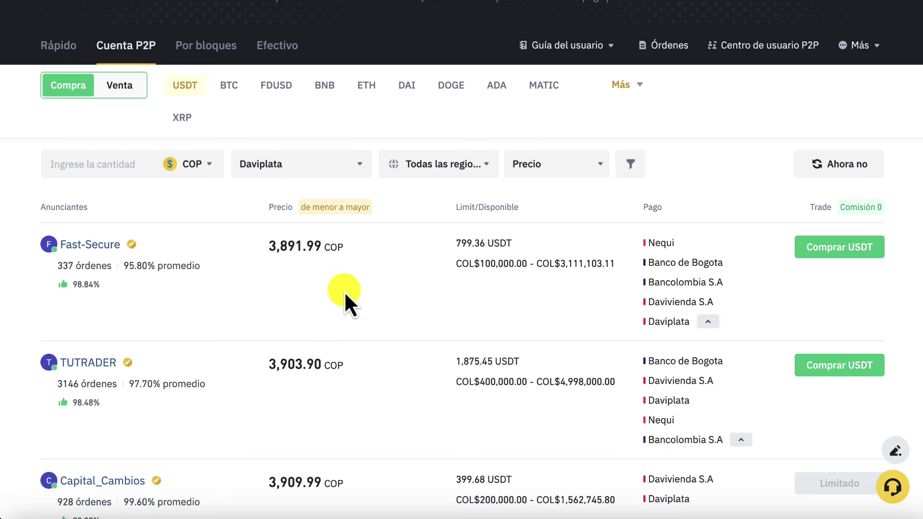
pyautogui.scroll(-5, 344, 291)
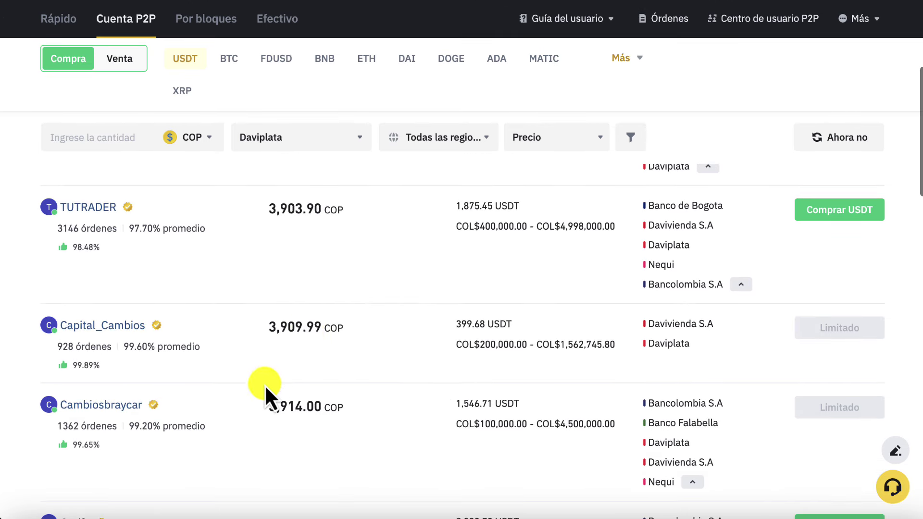
pyautogui.scroll(-6, 330, 399)
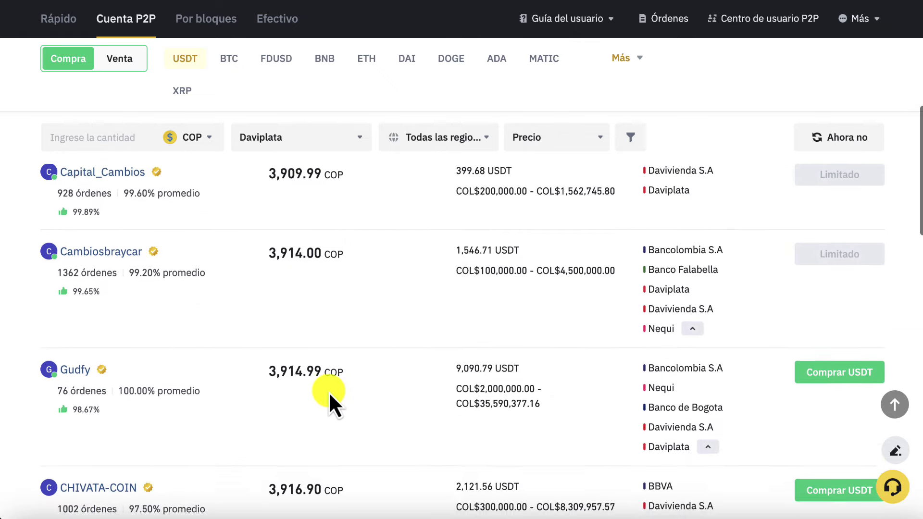
pyautogui.scroll(10, 330, 392)
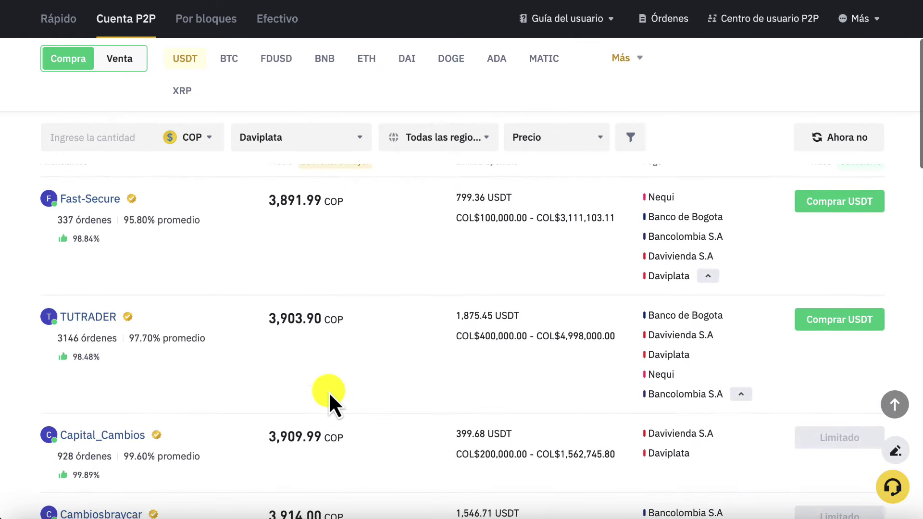
pyautogui.scroll(1, 329, 391)
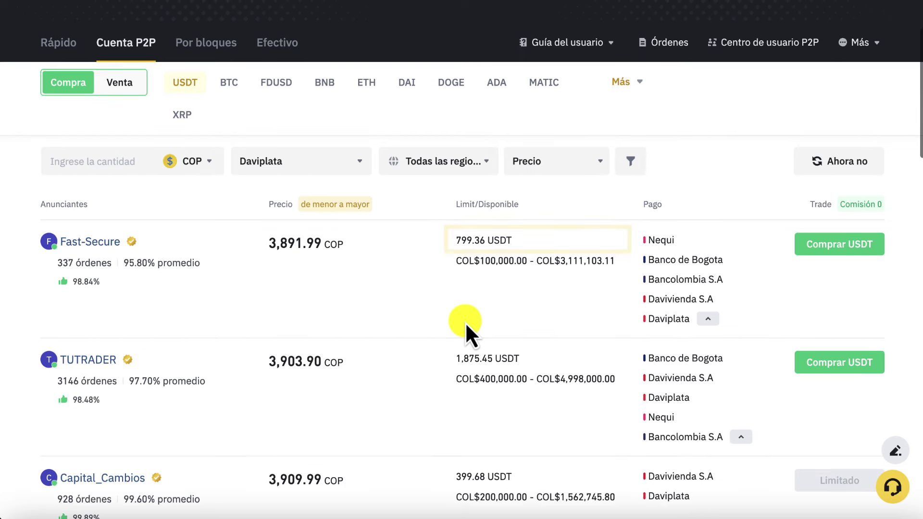
# - Examine the available USDT and the minimum and maximum COP limits of the advertisers' offers, starting with Fast-Secure
pyautogui.scroll(-2, 465, 322)
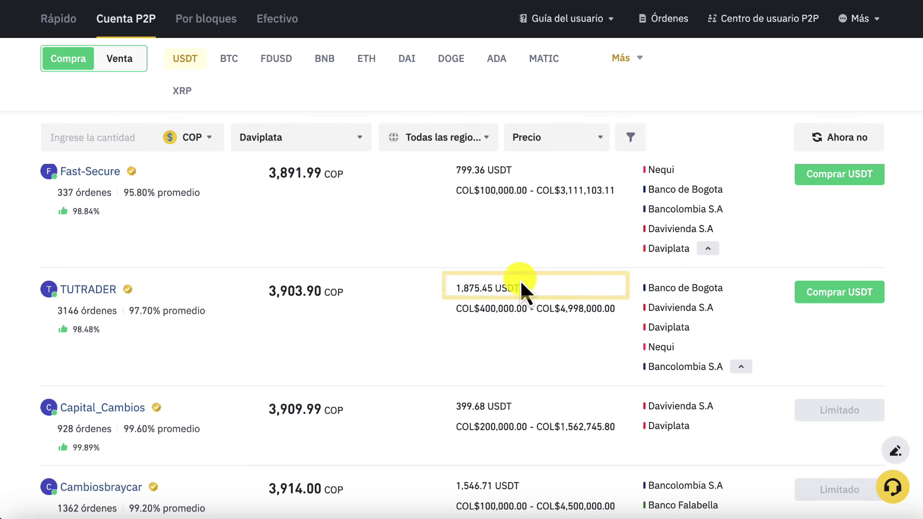
pyautogui.scroll(1, 408, 316)
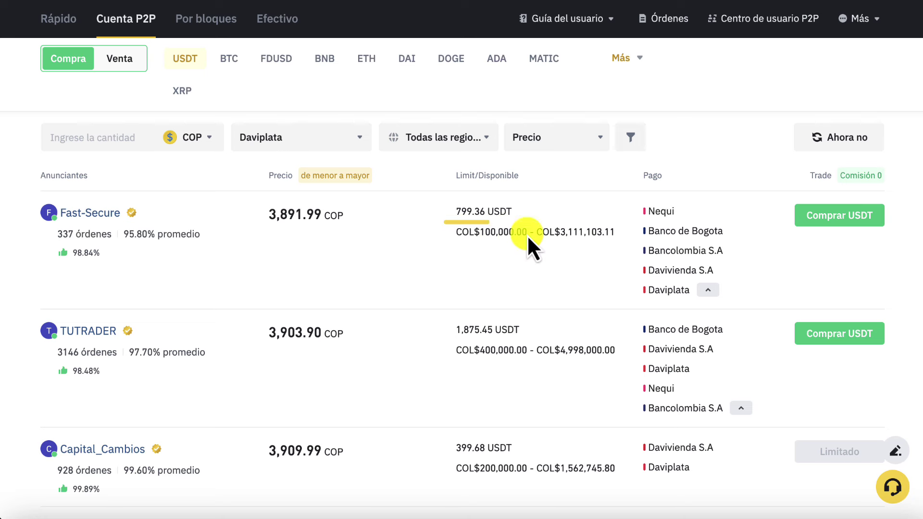
pyautogui.moveTo(527, 233); pyautogui.dragTo(466, 234)
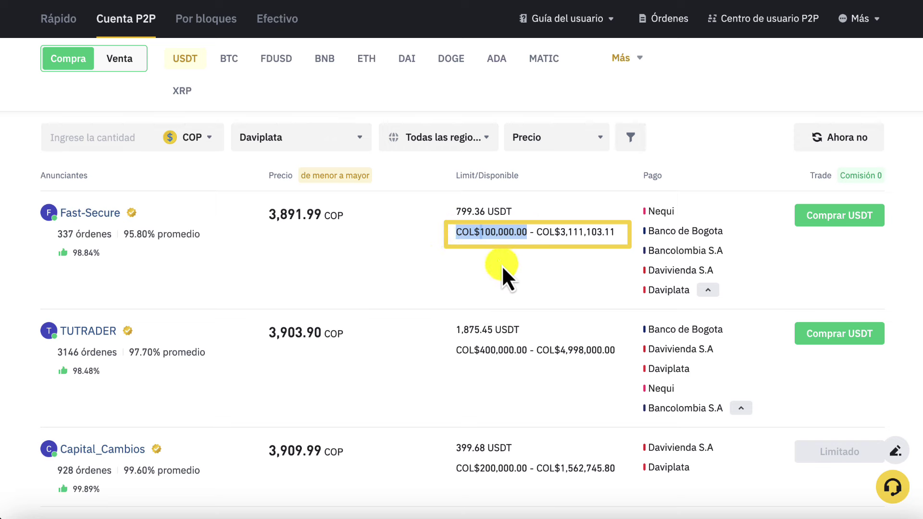
pyautogui.moveTo(536, 233); pyautogui.dragTo(616, 274)
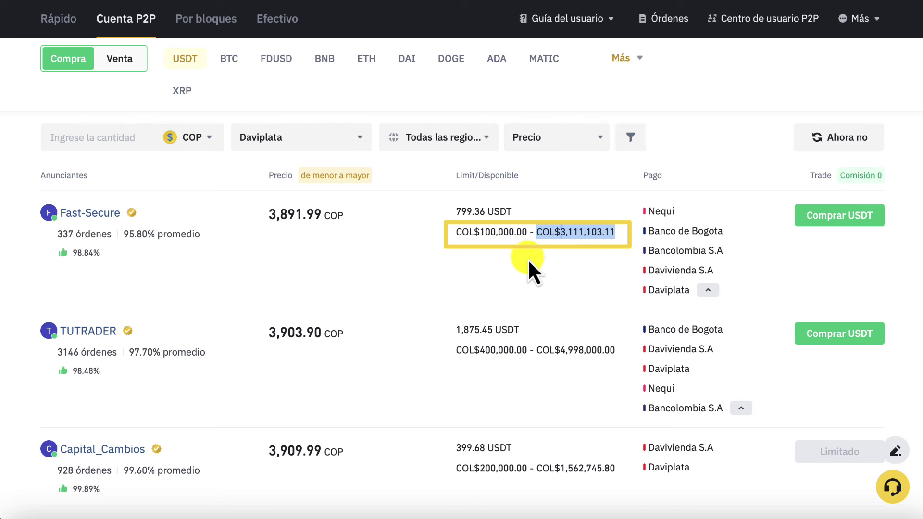
pyautogui.click(577, 249)
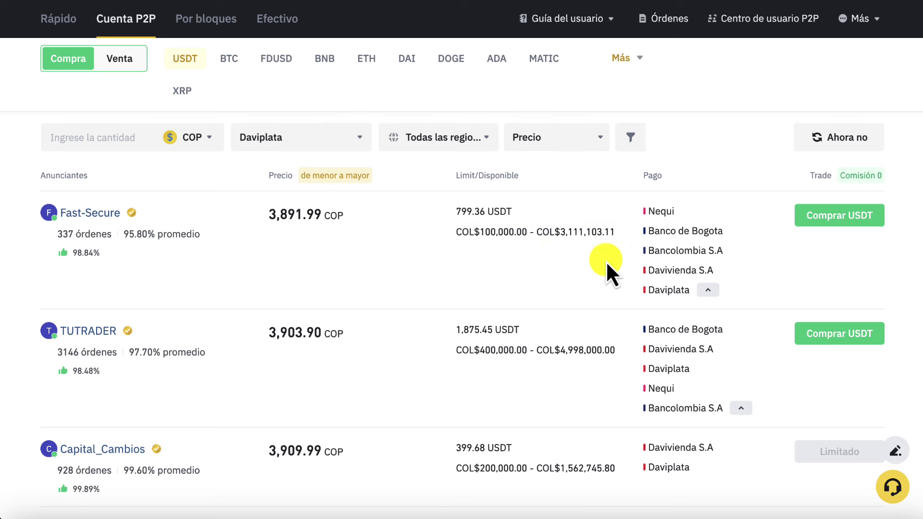
pyautogui.scroll(-2, 440, 384)
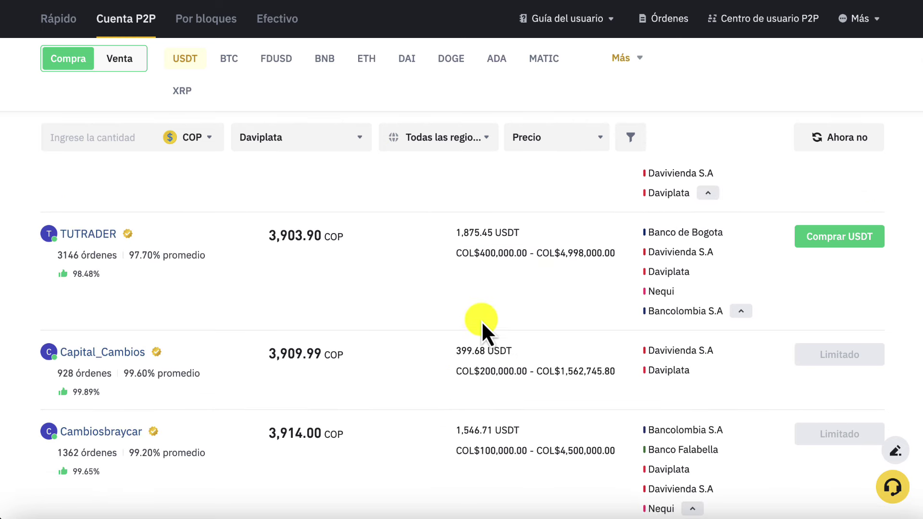
pyautogui.scroll(-2, 481, 324)
pyautogui.scroll(-3, 426, 389)
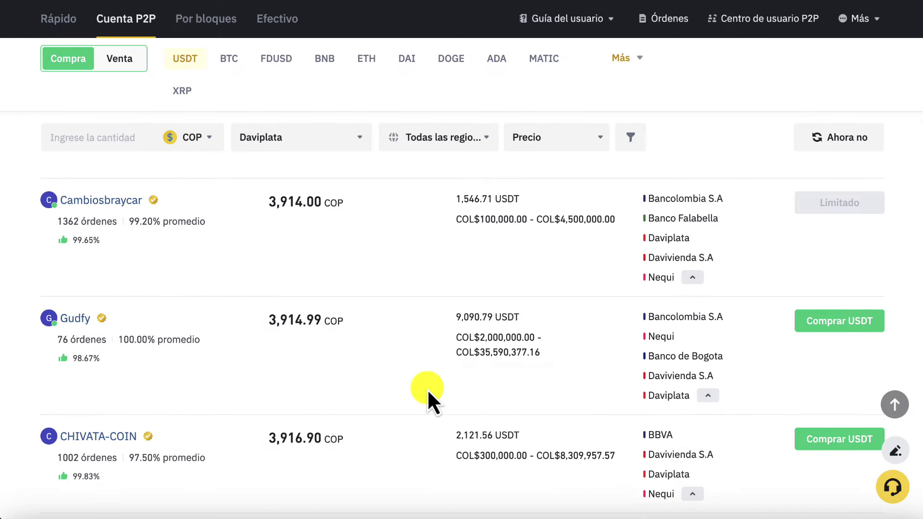
pyautogui.scroll(-5, 426, 388)
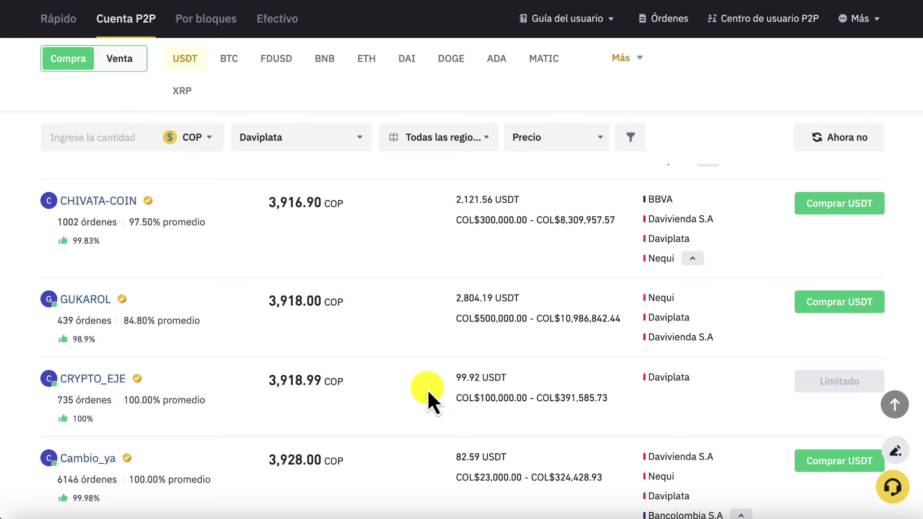
# - Open Fast-Secure's USDT purchase offer and read through all the advertiser's terms
pyautogui.scroll(10, 516, 410)
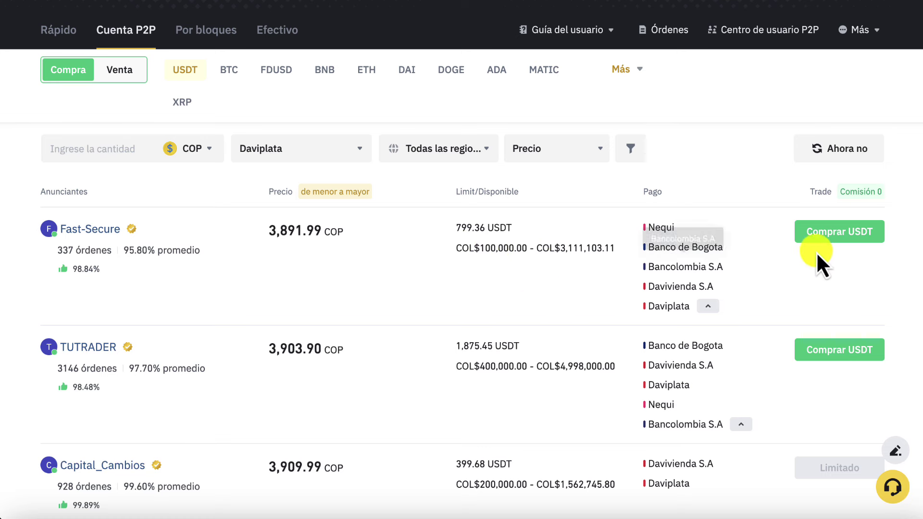
pyautogui.click(845, 233)
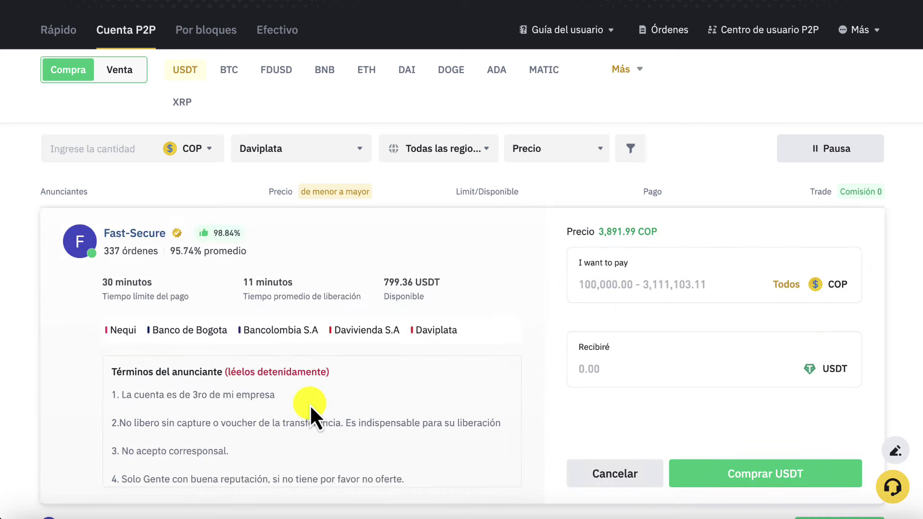
pyautogui.scroll(-2, 310, 405)
pyautogui.scroll(2, 169, 408)
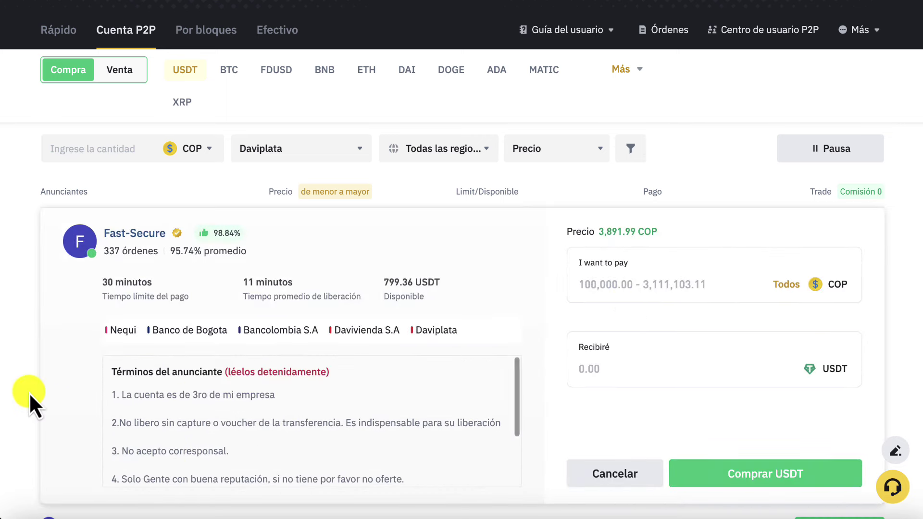
pyautogui.scroll(-1, 29, 392)
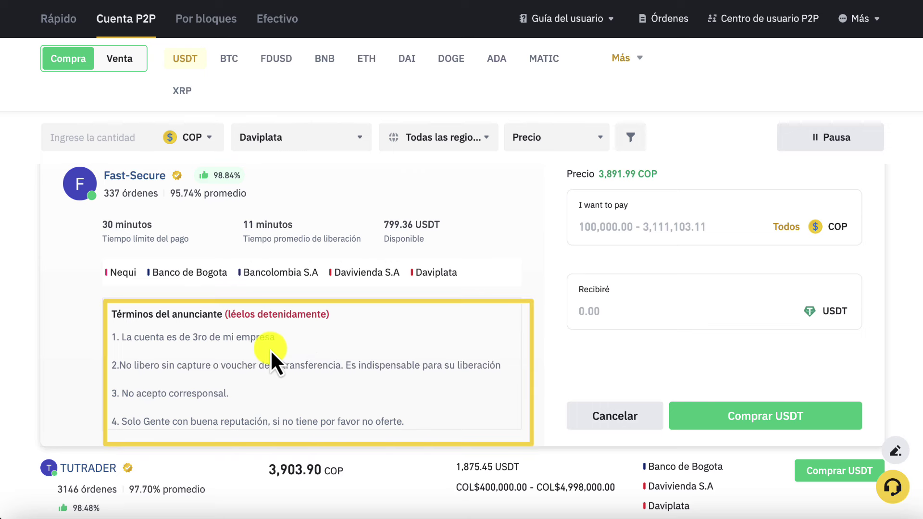
pyautogui.scroll(-2, 285, 403)
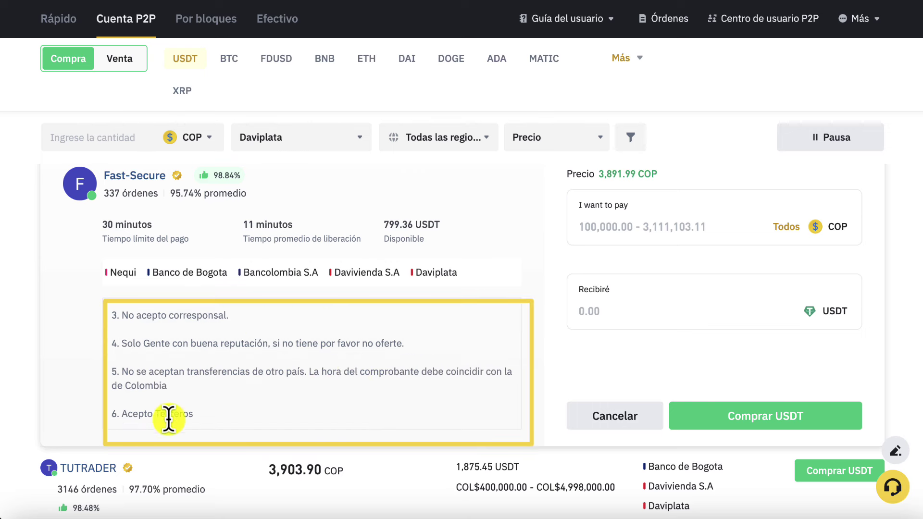
# - Place a USDT purchase order for 100,000 COP with Fast-Secure and choose Daviplata as the payment method
pyautogui.click(642, 243)
pyautogui.write('100,000')
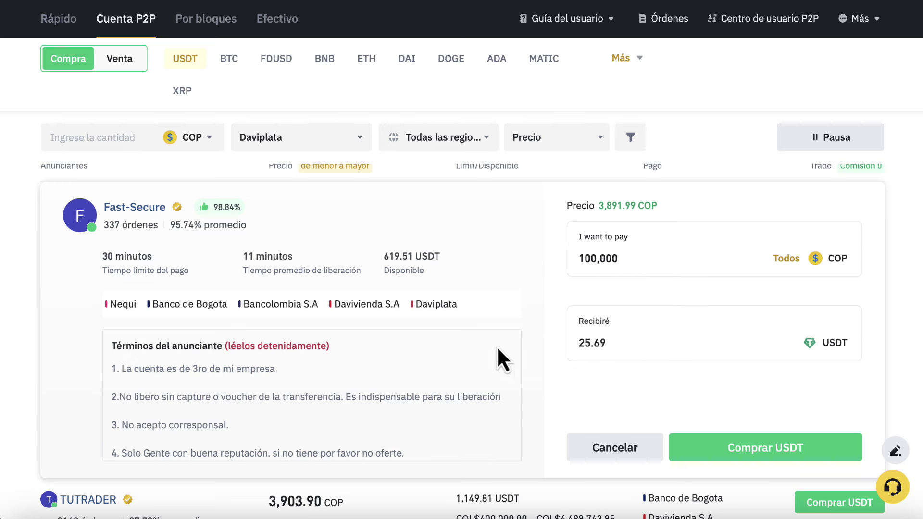
pyautogui.click(730, 451)
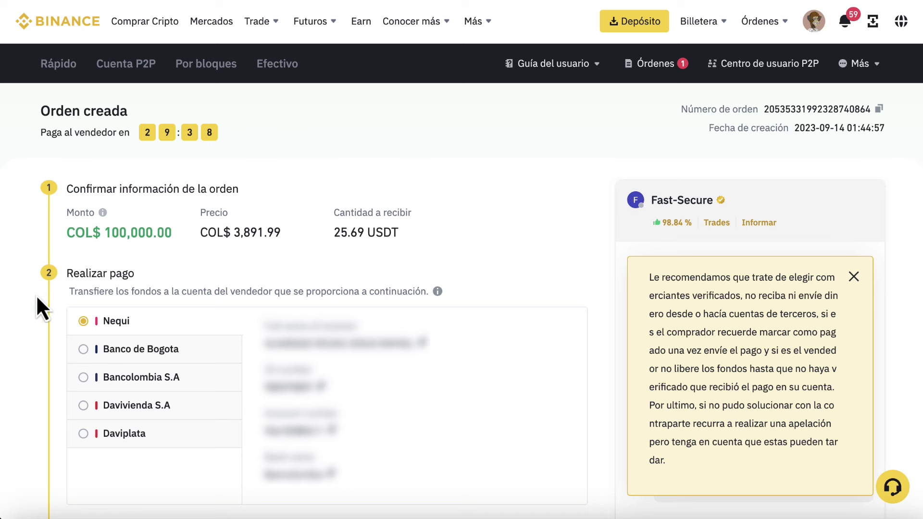
pyautogui.scroll(-3, 35, 298)
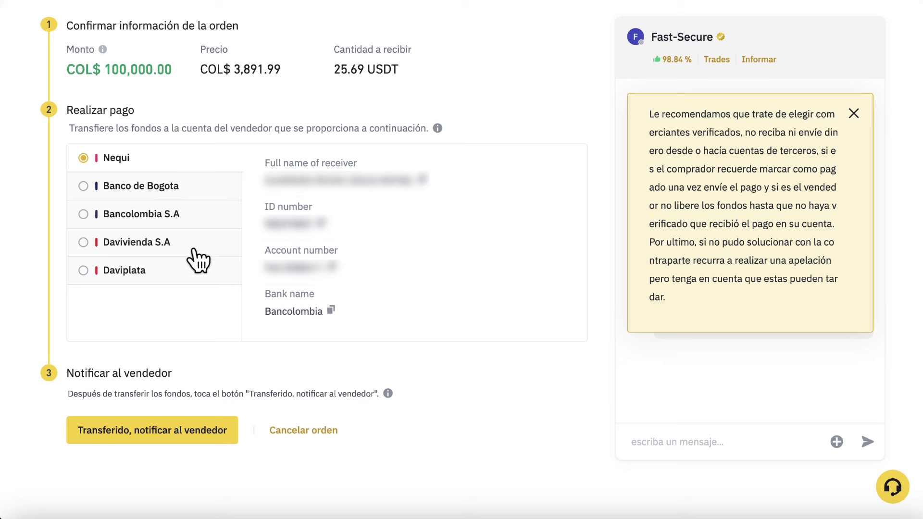
pyautogui.click(83, 270)
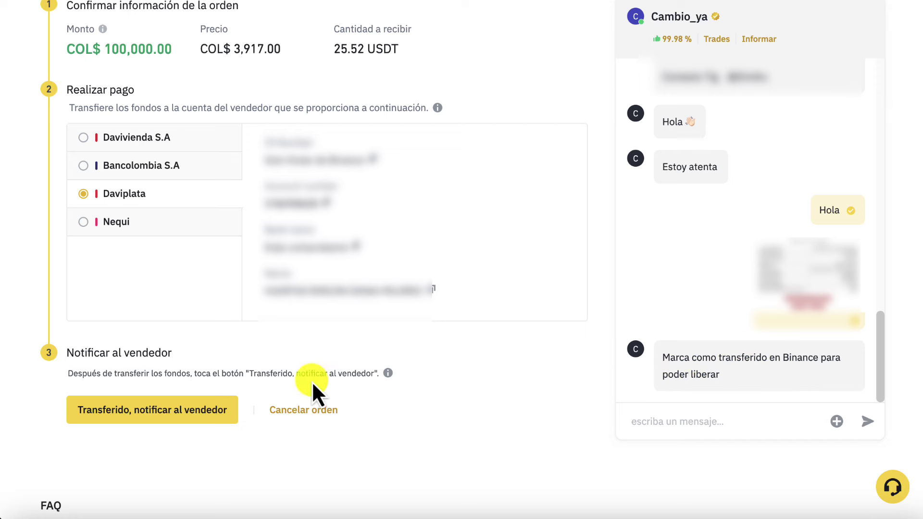
# - Notify the seller of the transfer by uploading the PNG payment receipt, acknowledging the payment information and confirming the payment
pyautogui.click(157, 418)
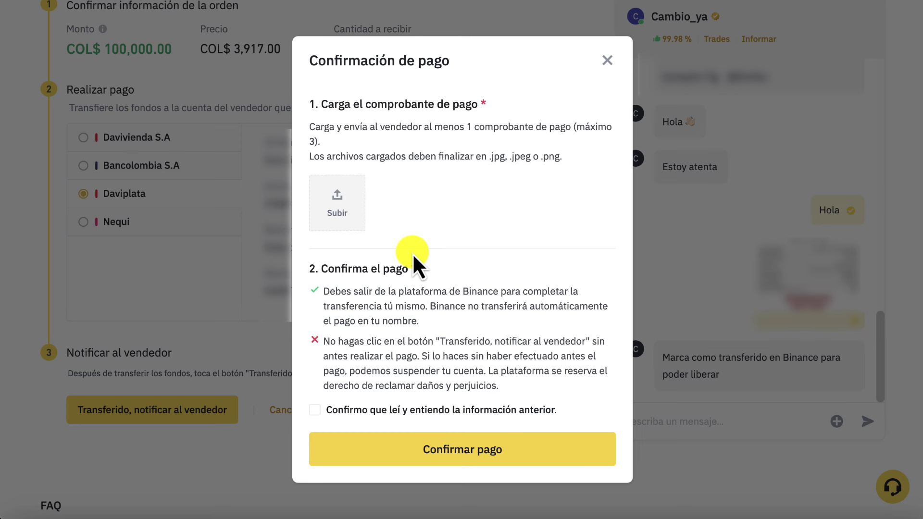
pyautogui.click(329, 216)
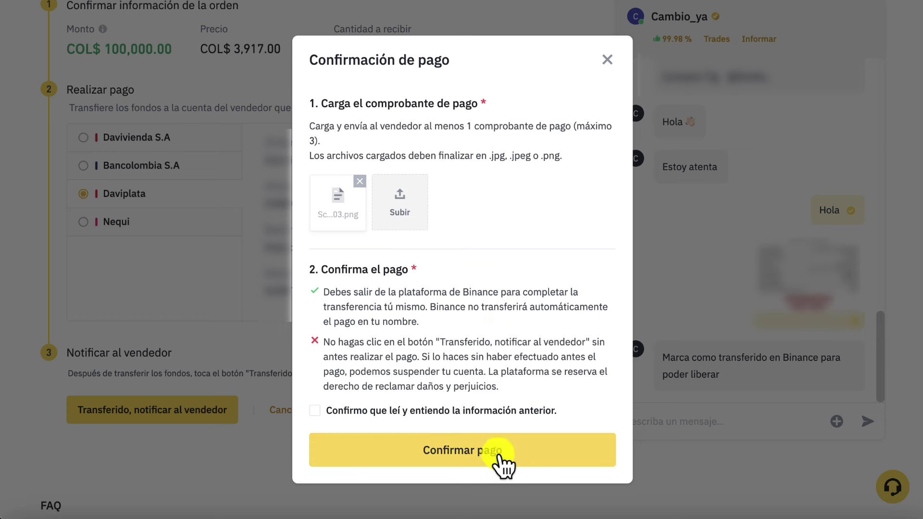
pyautogui.click(457, 458)
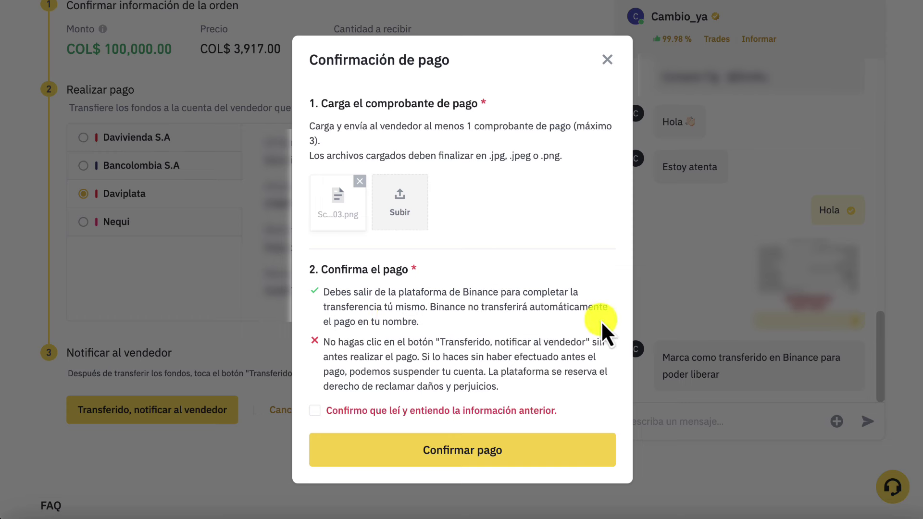
pyautogui.click(315, 412)
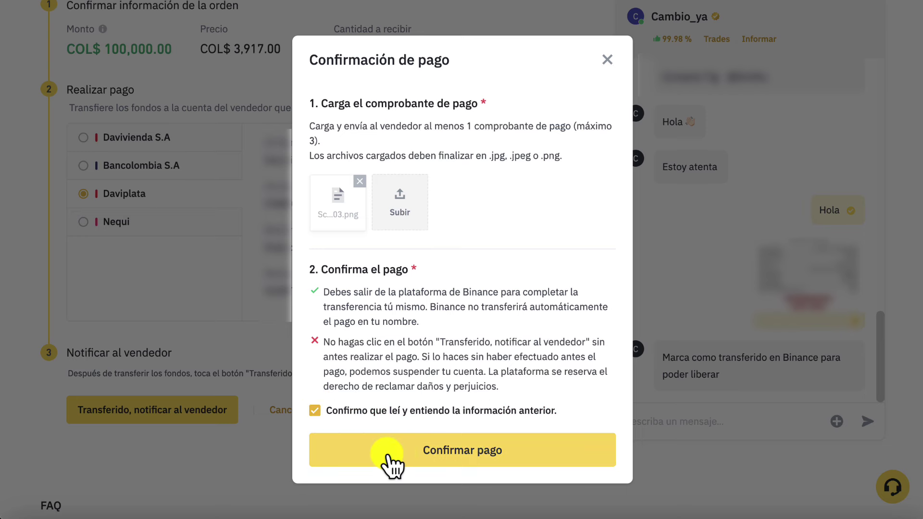
pyautogui.click(438, 459)
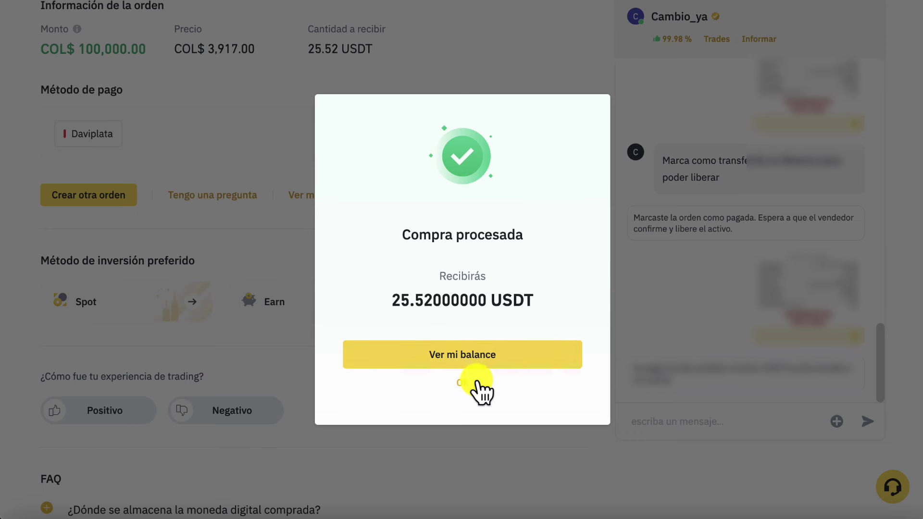
# - Dismiss the processed purchase message and review the completed order's amount, price and payment method
pyautogui.click(456, 392)
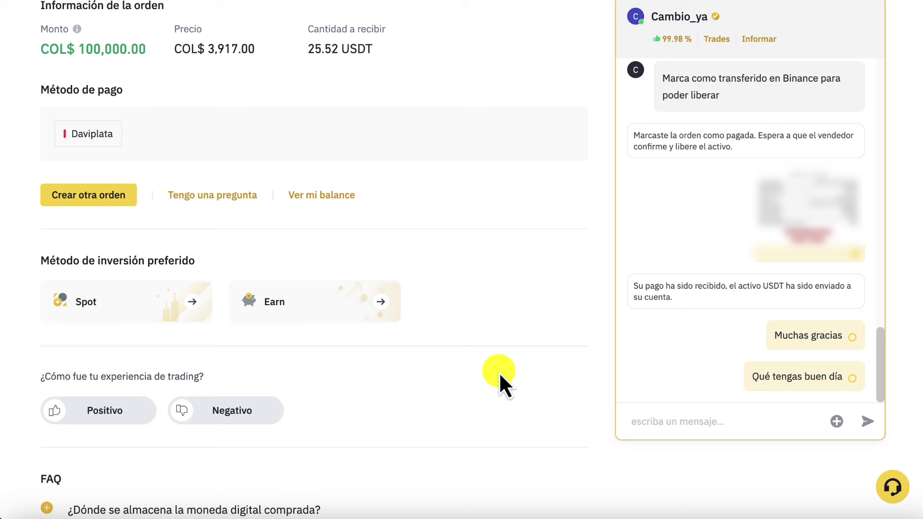
pyautogui.scroll(4, 500, 252)
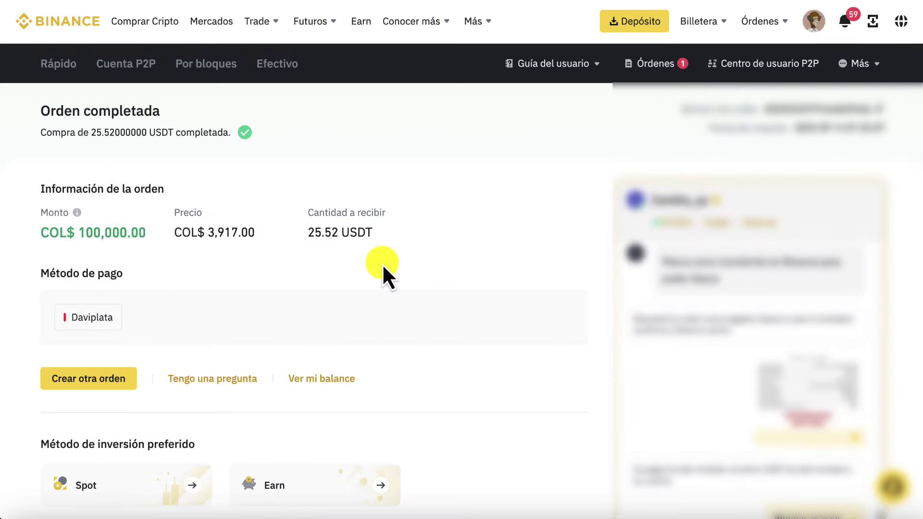
pyautogui.scroll(-3, 382, 264)
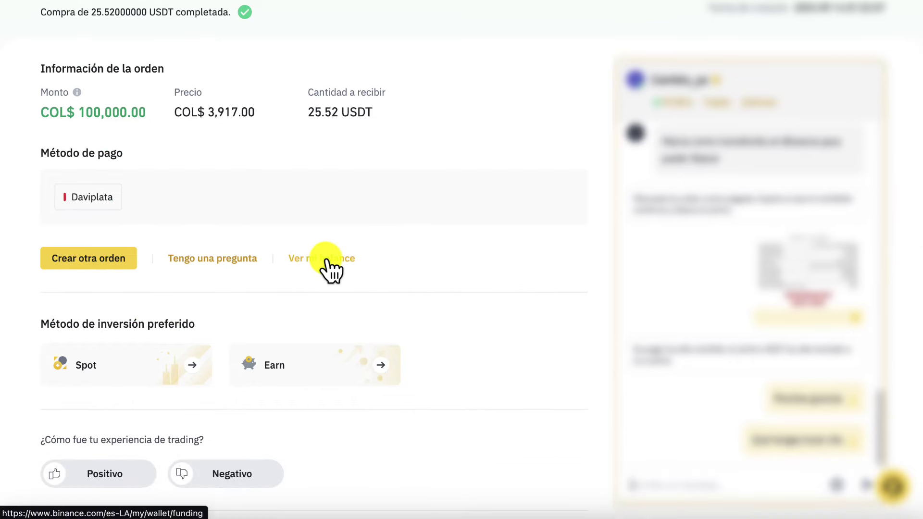
# - Open the funding wallet and check the balance of the purchased USDT
pyautogui.scroll(3, 331, 270)
pyautogui.moveTo(712, 31)
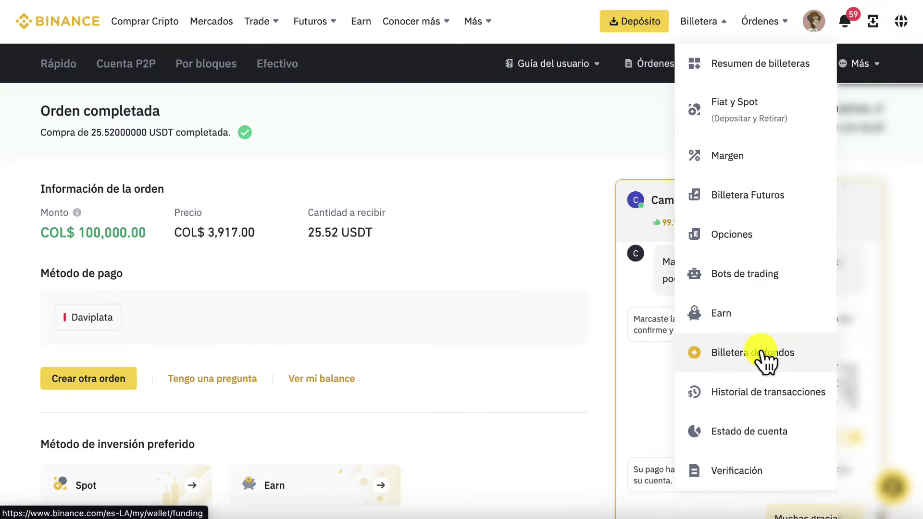
pyautogui.click(807, 360)
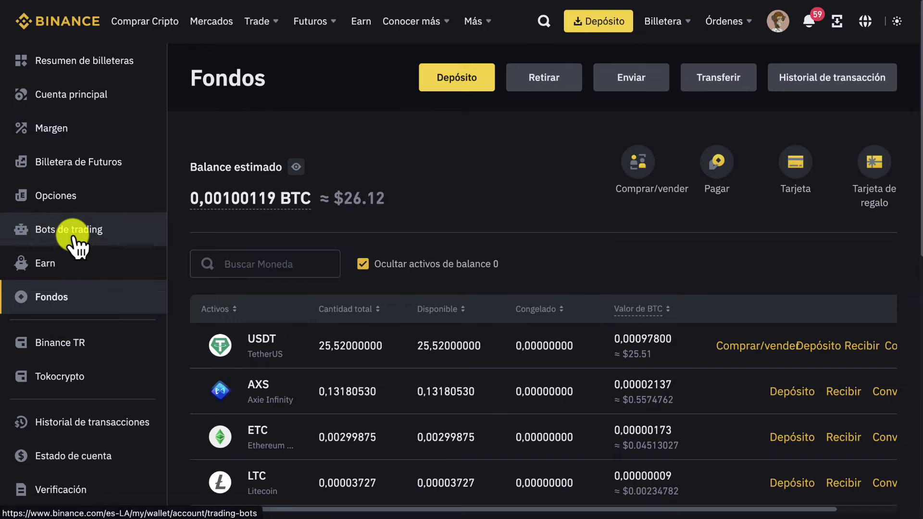
pyautogui.moveTo(683, 29)
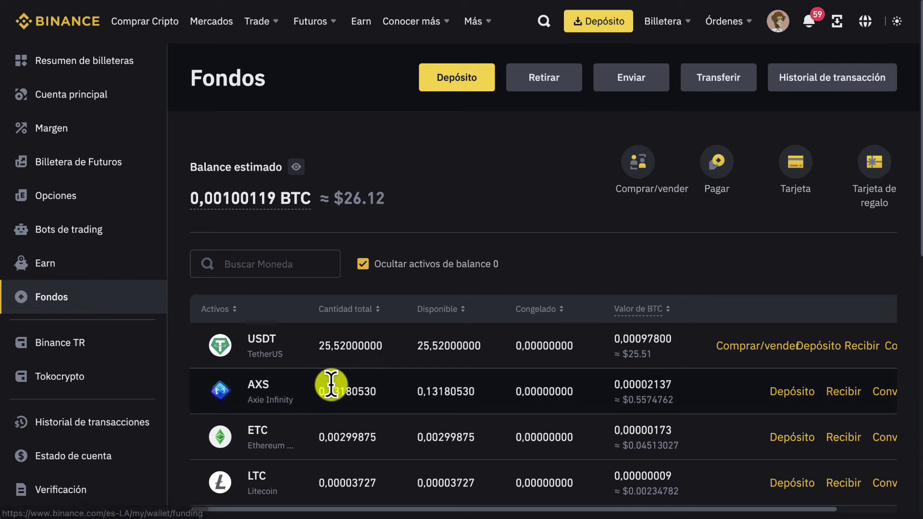
# - Transfer the maximum amount of 25.52 USDT from the Fondos wallet to the Fiat y spot wallet
pyautogui.scroll(-2, 330, 384)
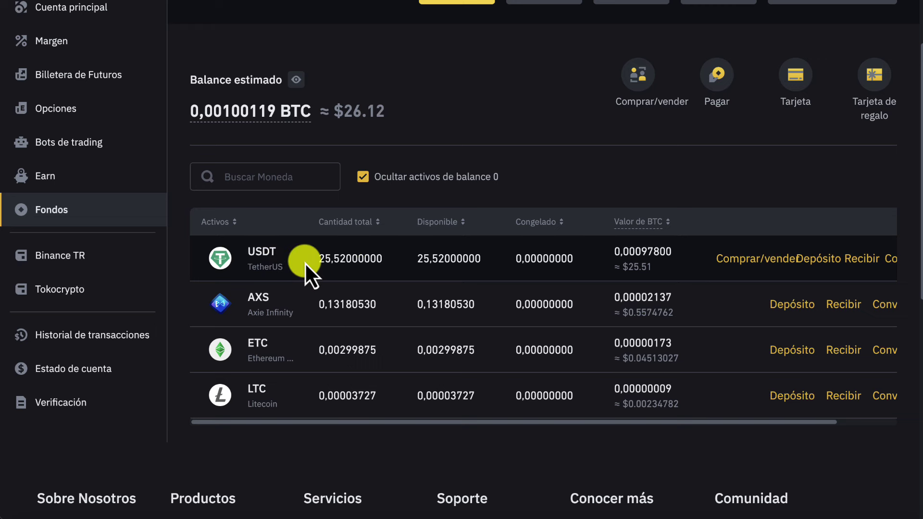
pyautogui.hscroll(2, 305, 262)
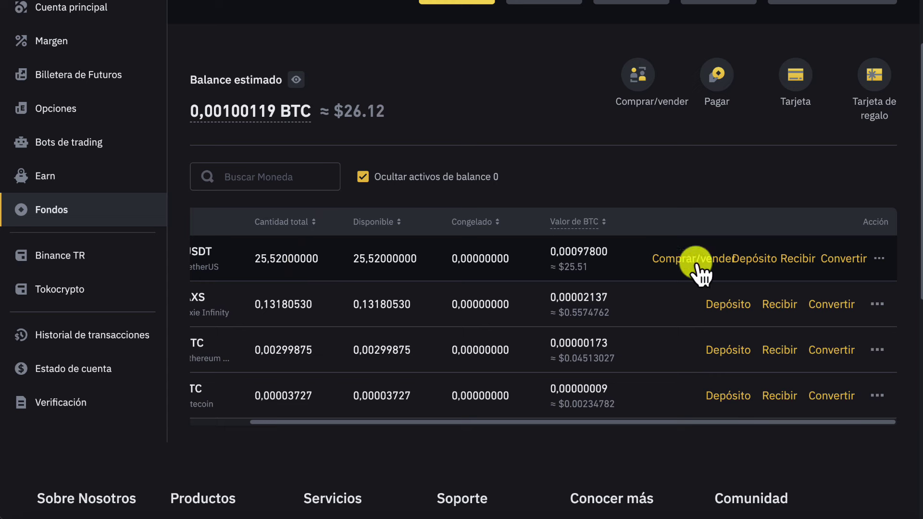
pyautogui.click(879, 259)
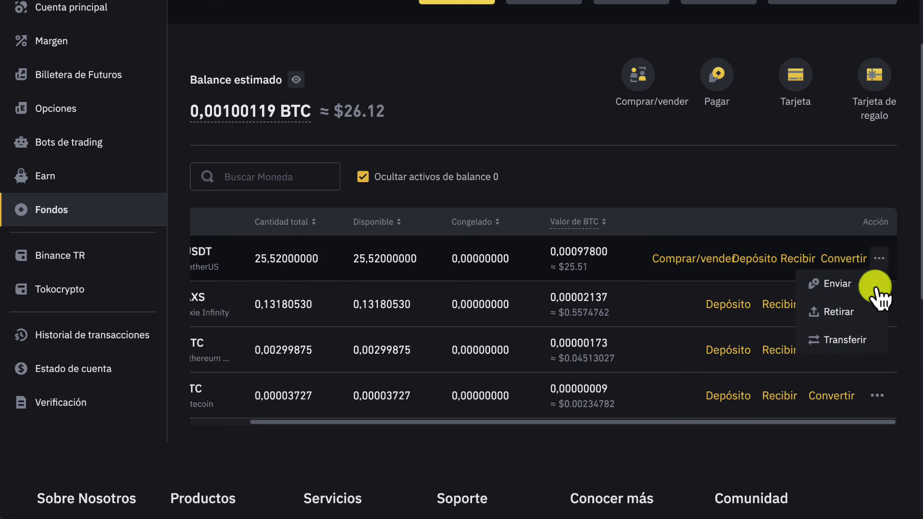
pyautogui.click(848, 341)
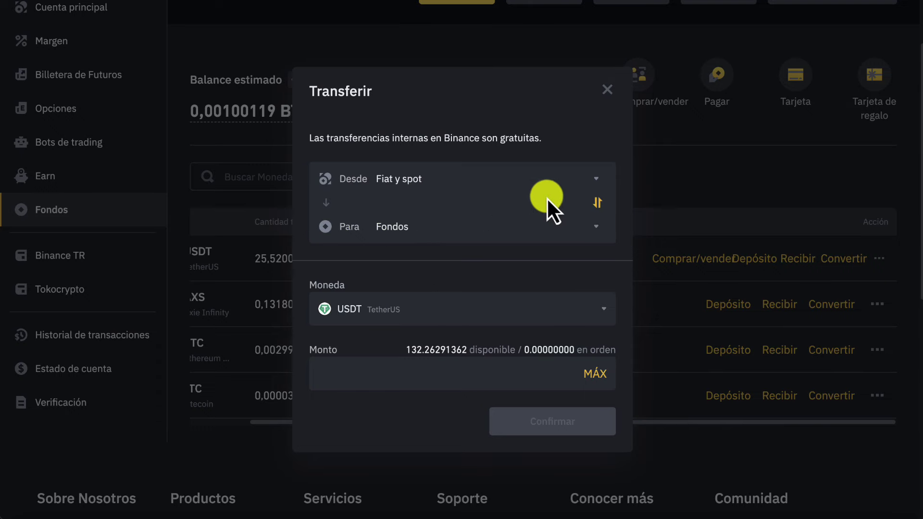
pyautogui.click(598, 203)
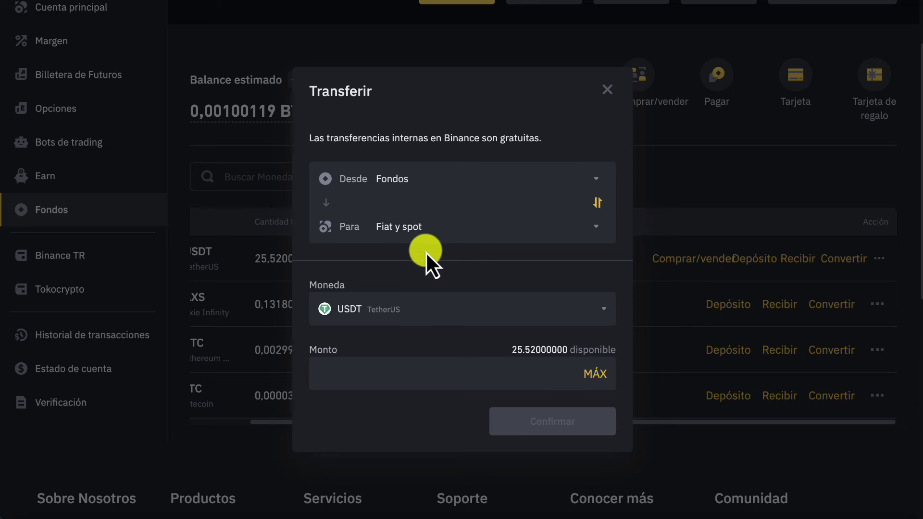
pyautogui.click(595, 374)
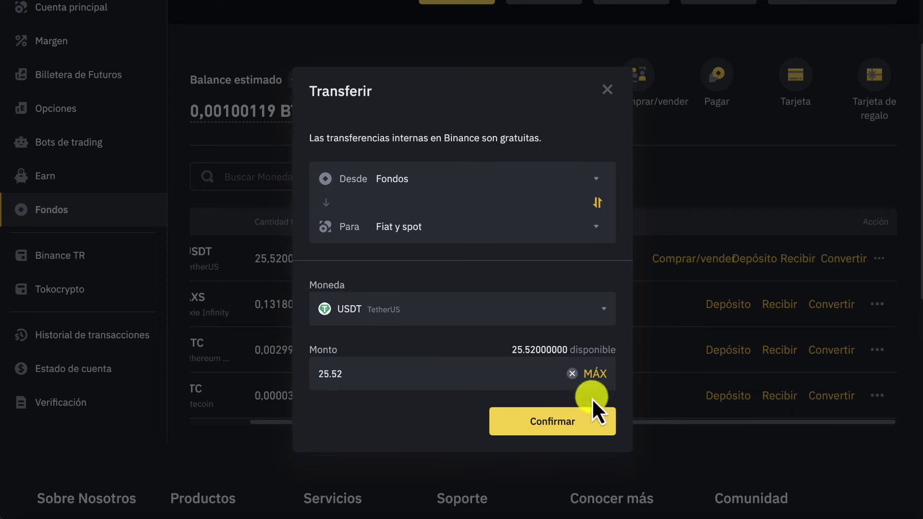
pyautogui.click(578, 423)
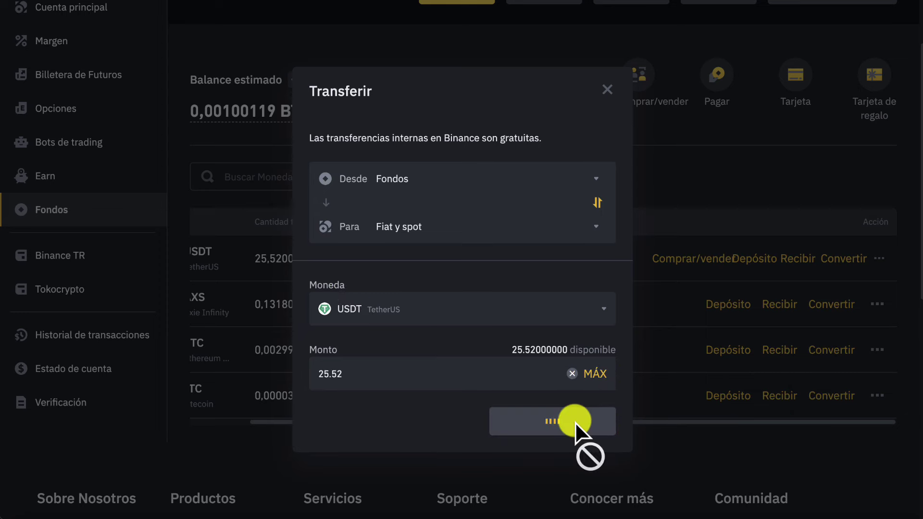
# - Find USDT in the main account, check its extra actions and open its conversion page
pyautogui.scroll(2, 336, 346)
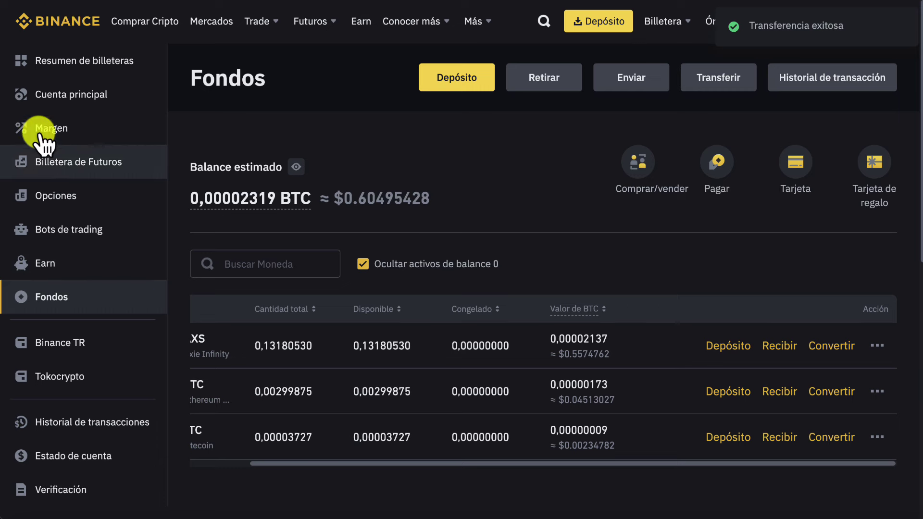
pyautogui.click(74, 96)
pyautogui.scroll(-10, 686, 182)
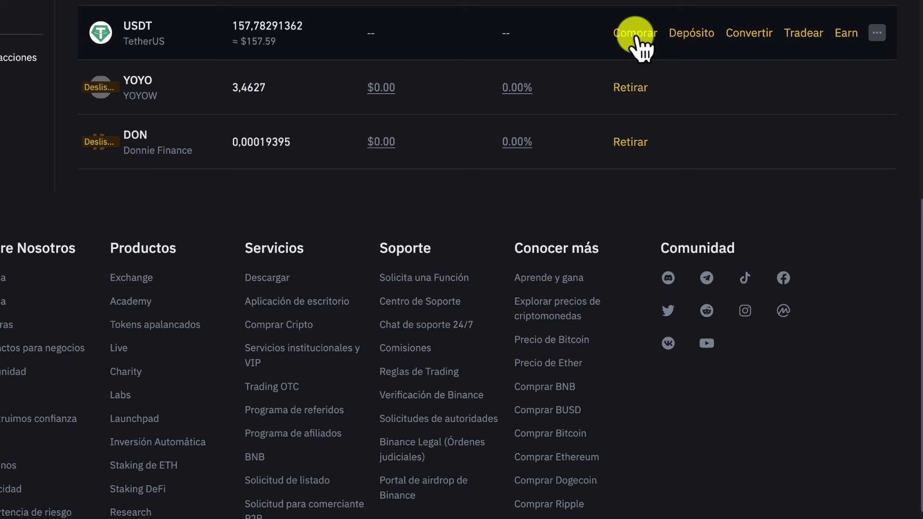
pyautogui.moveTo(876, 33)
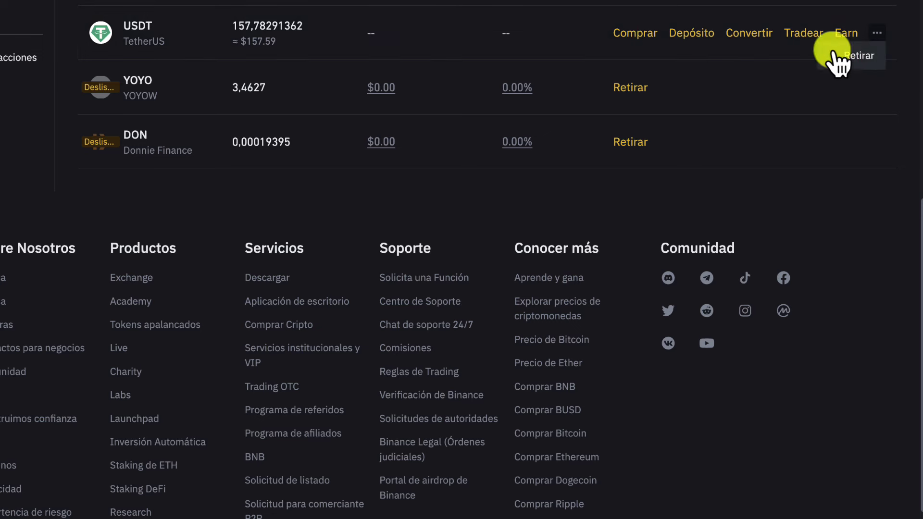
pyautogui.click(756, 36)
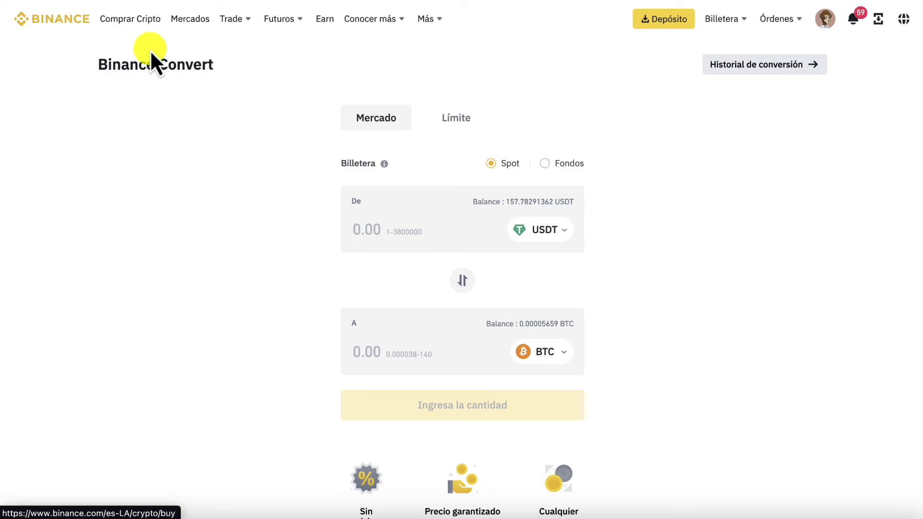
# - Open the P2P marketplace and switch to the offers for selling USDT
pyautogui.moveTo(239, 38)
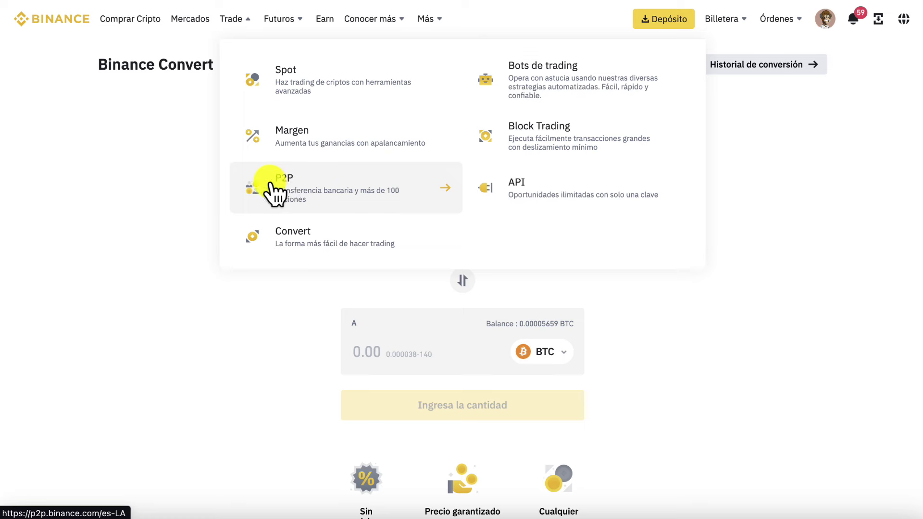
pyautogui.click(318, 186)
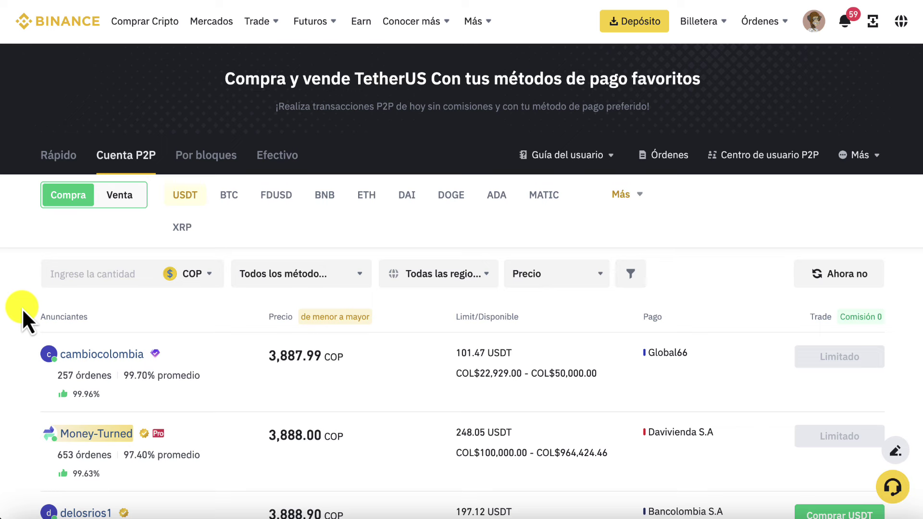
pyautogui.scroll(-2, 21, 308)
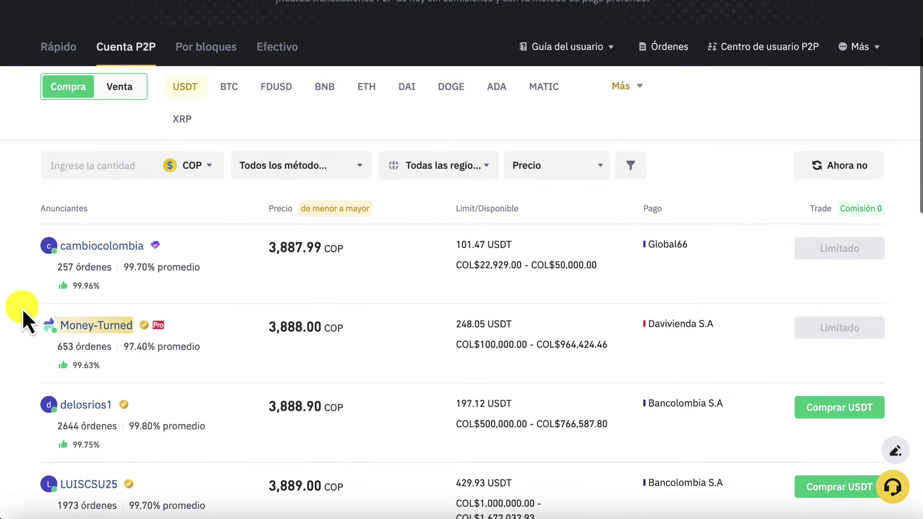
pyautogui.click(121, 87)
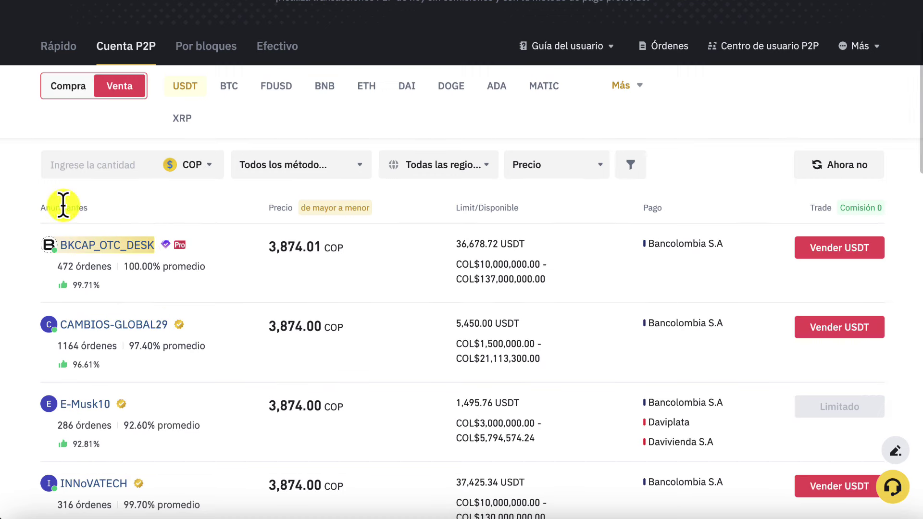
# - Look through the fiat currencies available for the P2P sell offers and close the list
pyautogui.click(212, 167)
pyautogui.scroll(-10, 134, 301)
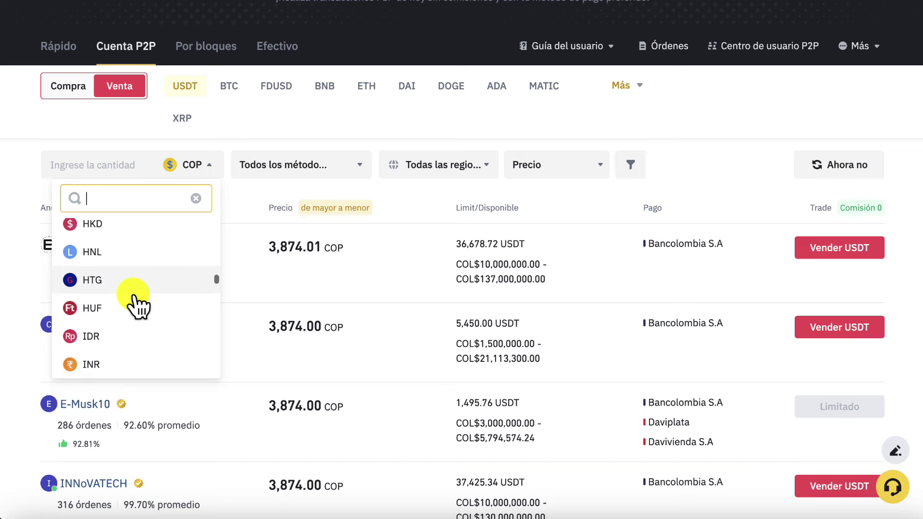
pyautogui.scroll(10, 135, 305)
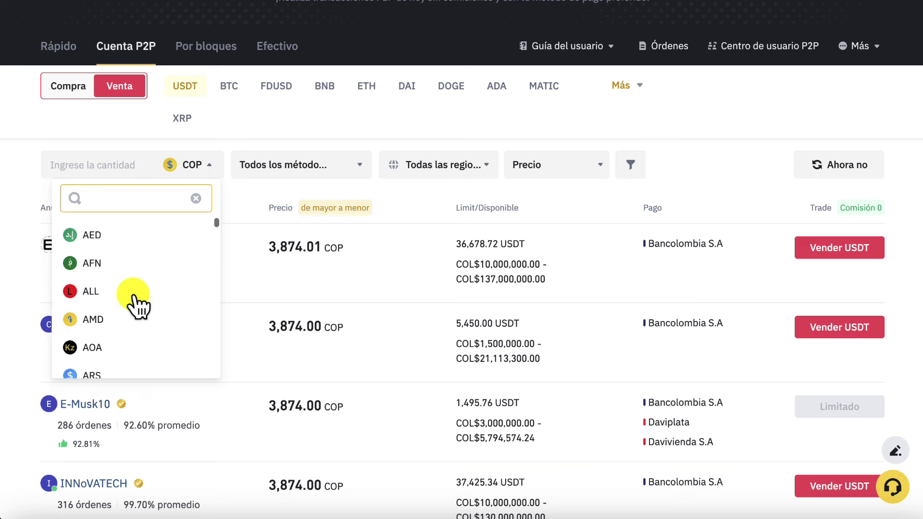
pyautogui.click(213, 137)
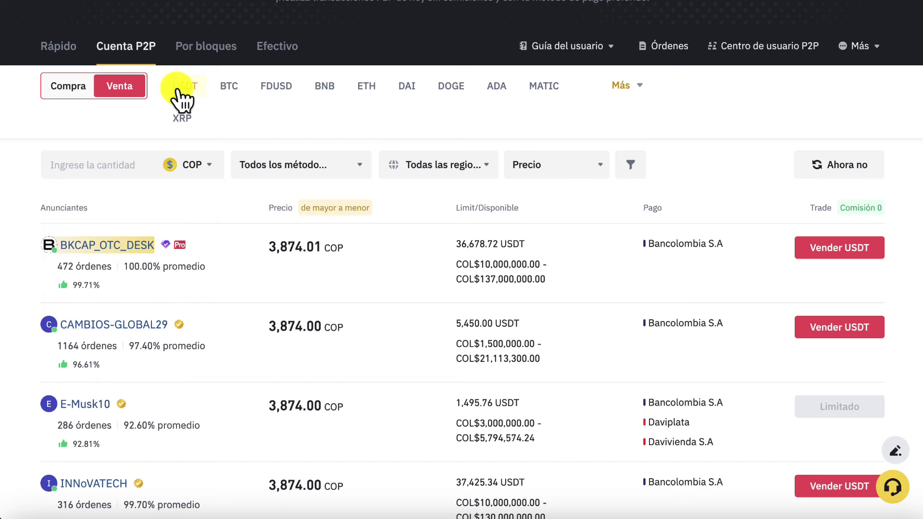
# - Filter the USDT sell offers by the payment method Davivienda S.A
pyautogui.click(294, 166)
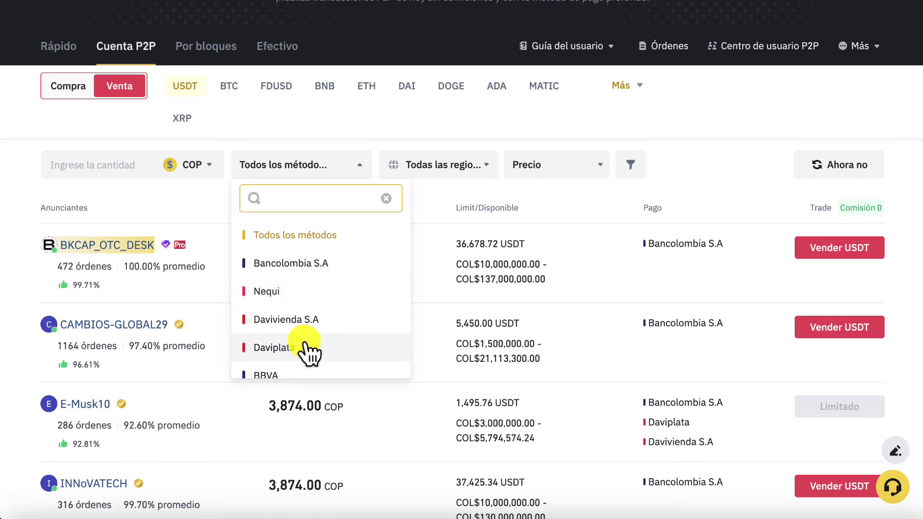
pyautogui.scroll(-5, 306, 349)
pyautogui.scroll(5, 305, 349)
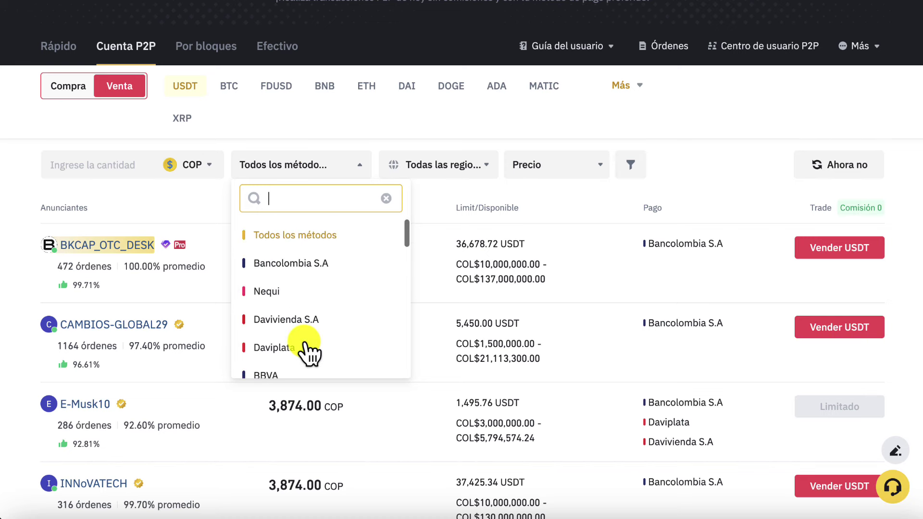
pyautogui.click(298, 320)
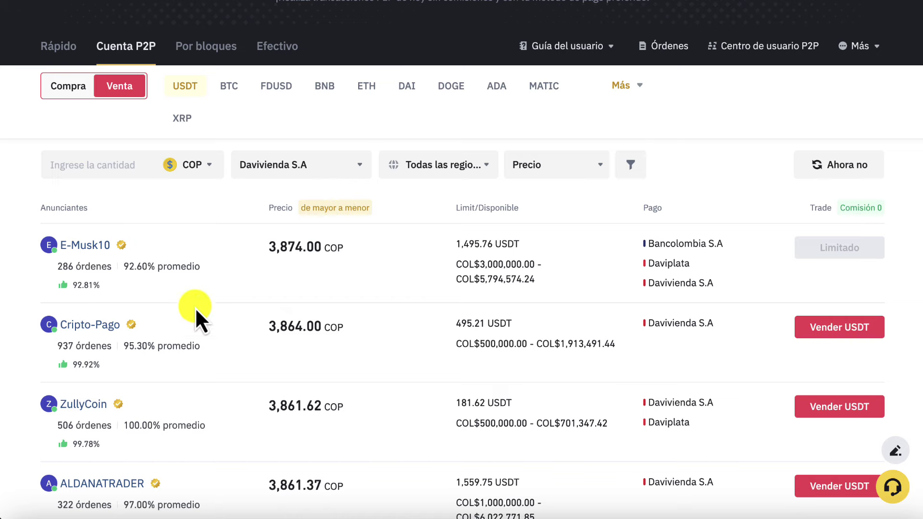
# - Examine the Davivienda offers, comparing merchant verification, ratings, prices, order limits and payment methods
pyautogui.scroll(-3, 233, 350)
pyautogui.scroll(2, 233, 352)
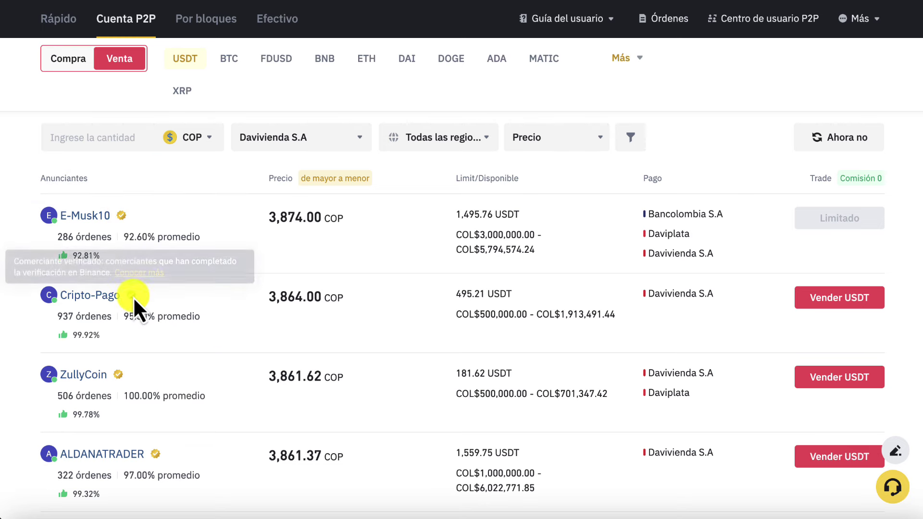
pyautogui.scroll(-1, 232, 340)
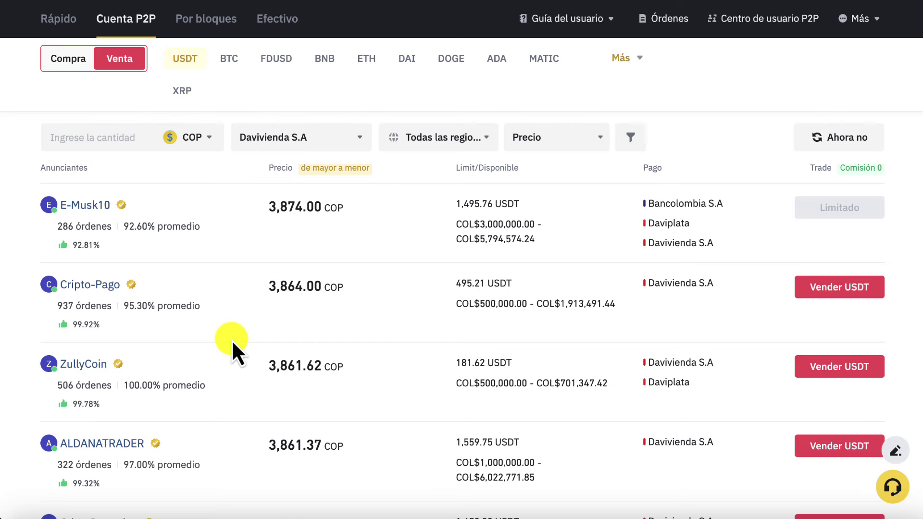
pyautogui.scroll(-5, 232, 339)
pyautogui.scroll(-3, 231, 340)
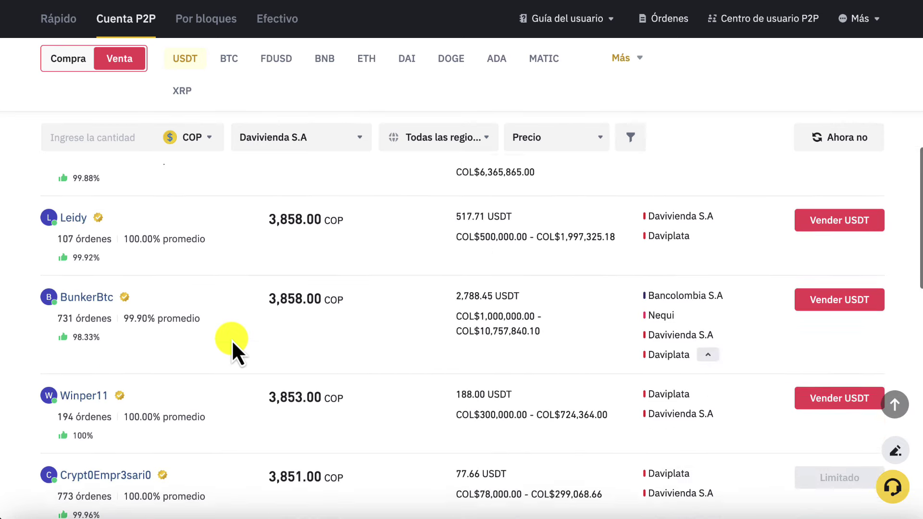
pyautogui.scroll(-4, 231, 339)
pyautogui.scroll(8, 231, 340)
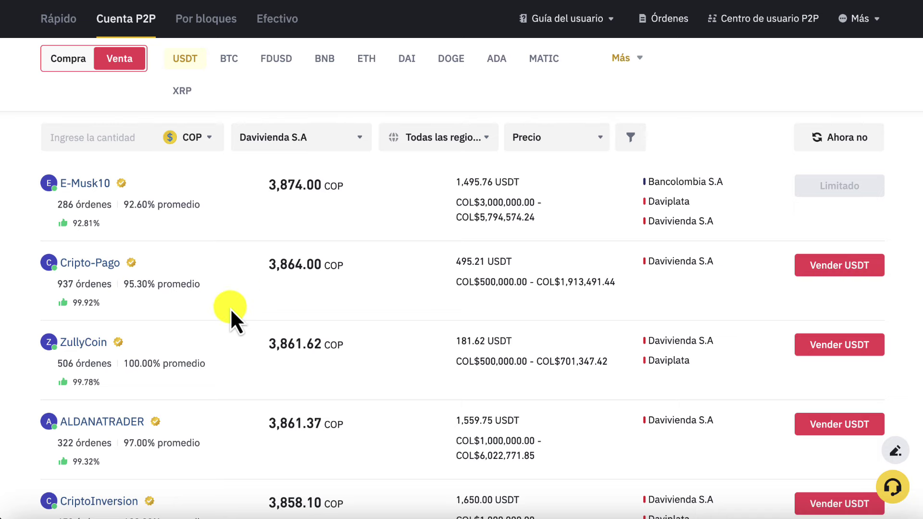
pyautogui.scroll(-5, 432, 431)
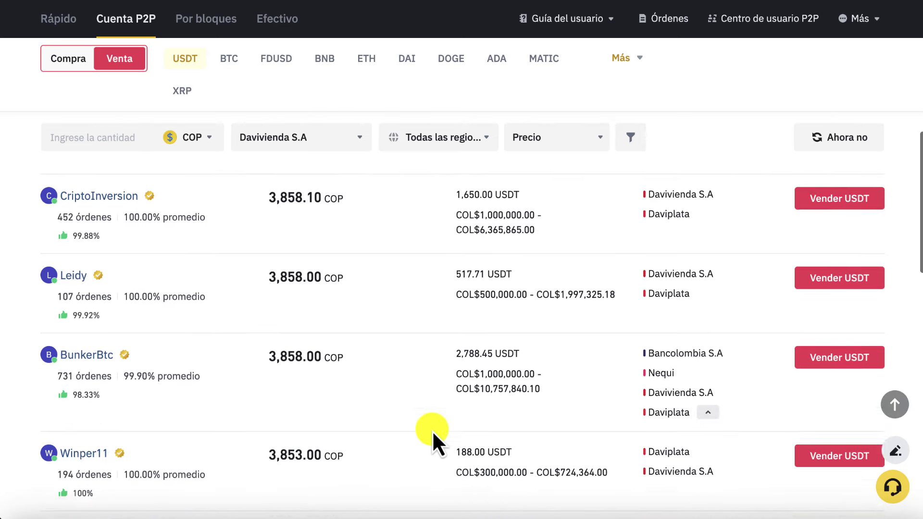
pyautogui.scroll(-2, 432, 431)
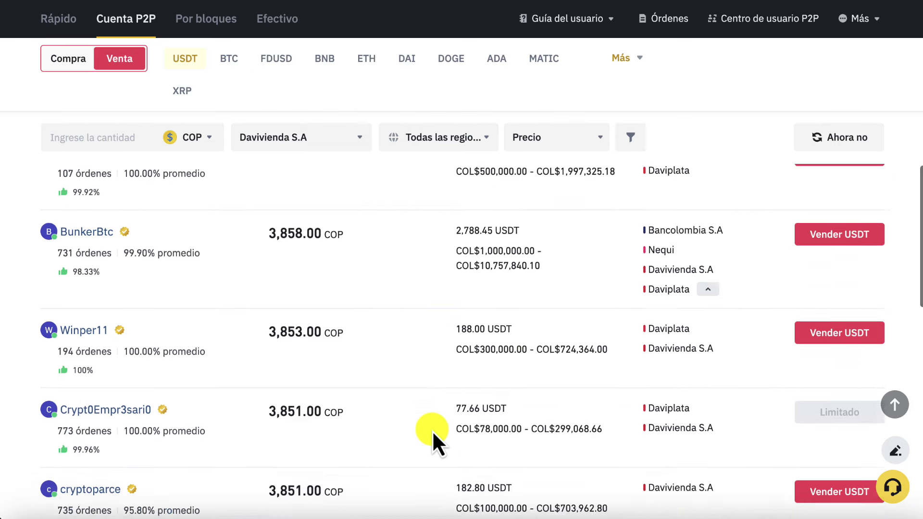
pyautogui.scroll(-3, 432, 431)
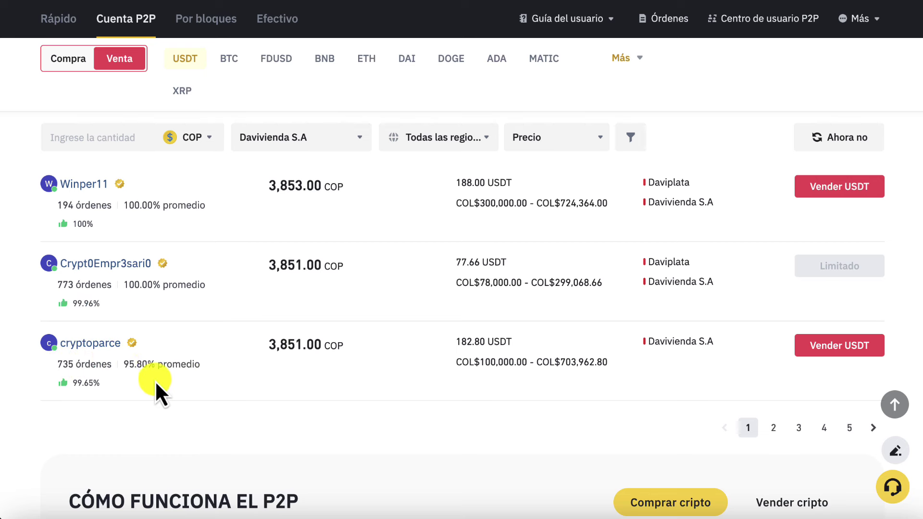
pyautogui.moveTo(102, 383)
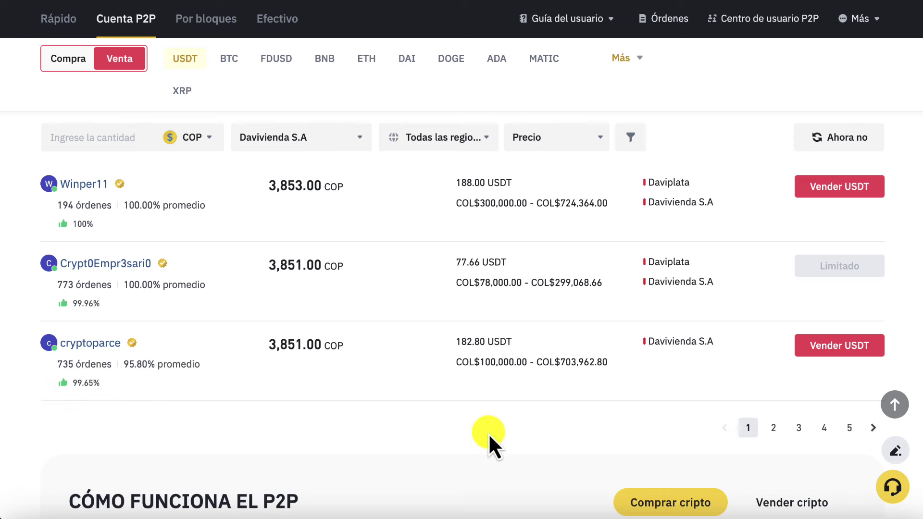
# - Open cryptoparce's offer for selling USDT, read the advertiser's terms and enter 10 USDT as the amount to sell
pyautogui.click(840, 347)
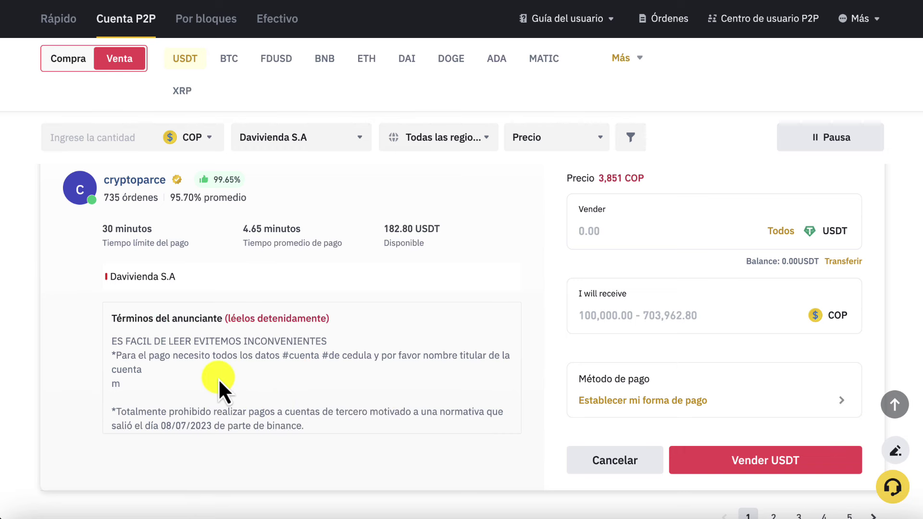
pyautogui.scroll(1, 344, 382)
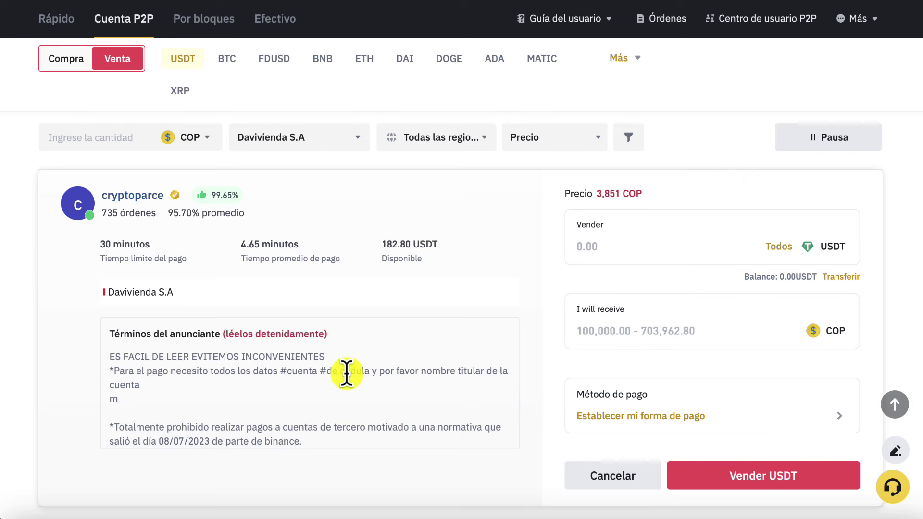
pyautogui.click(615, 248)
pyautogui.write('10')
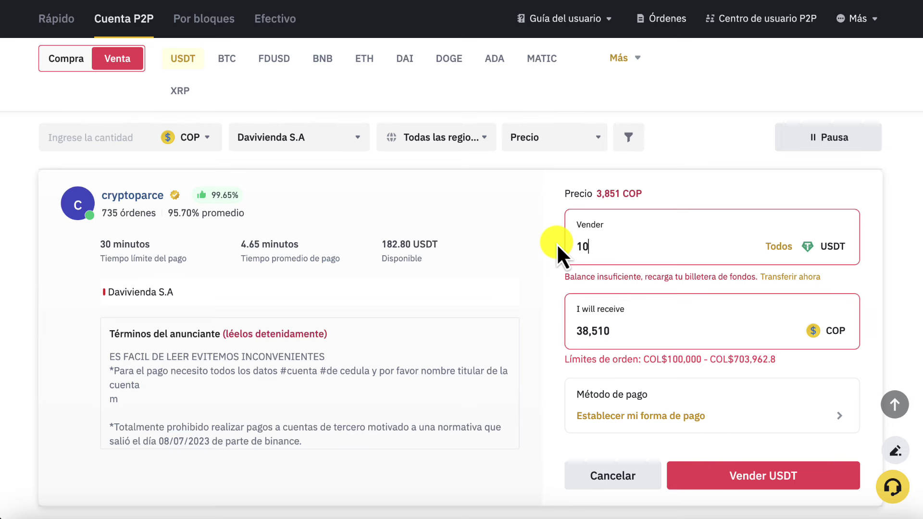
# - Transfer 50 USDT from the Fiat y spot wallet to the Fondos wallet to fund the sale
pyautogui.click(803, 277)
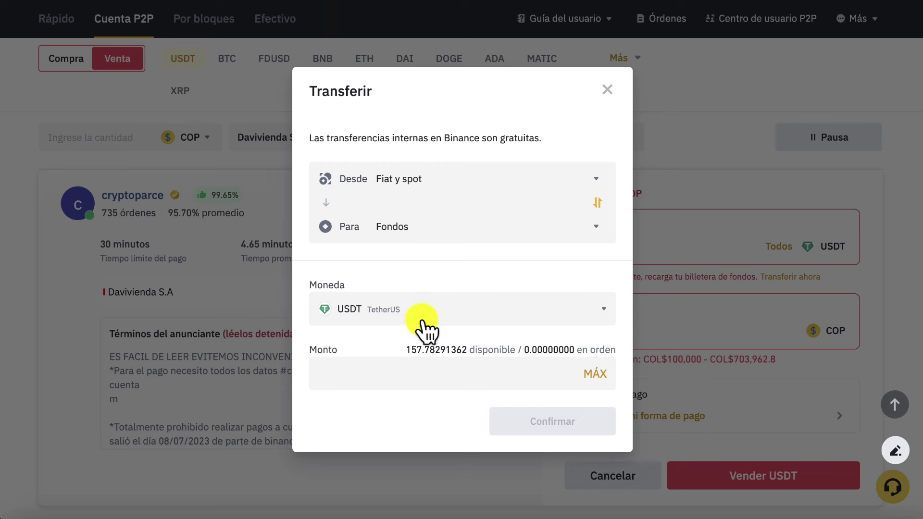
pyautogui.click(381, 375)
pyautogui.write('50')
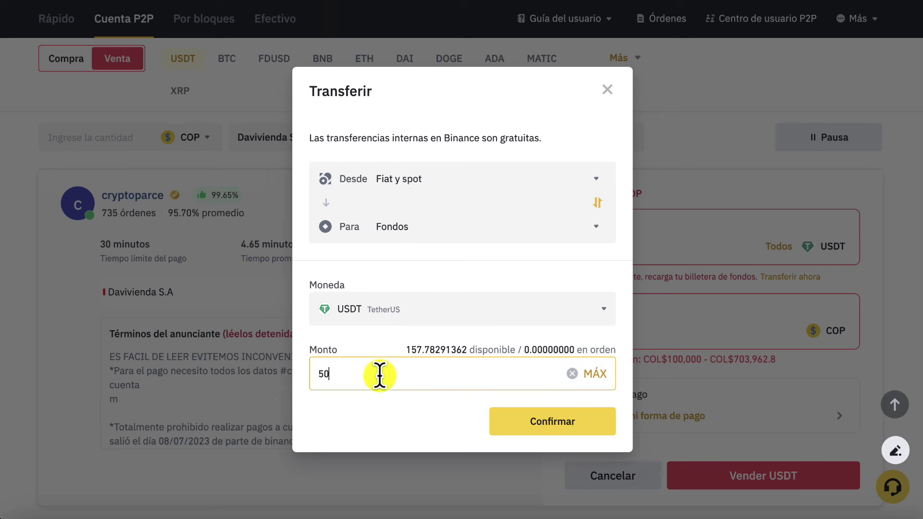
pyautogui.click(554, 424)
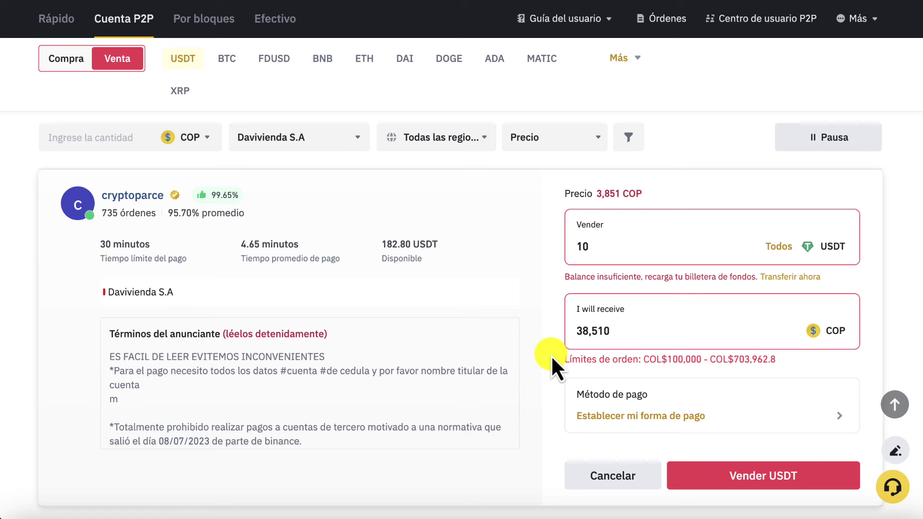
# - Try 50 USDT as the amount to sell in cryptoparce's offer, and settle on 30 USDT
pyautogui.press('BackSpace')
pyautogui.press('BackSpace')
pyautogui.write('50')
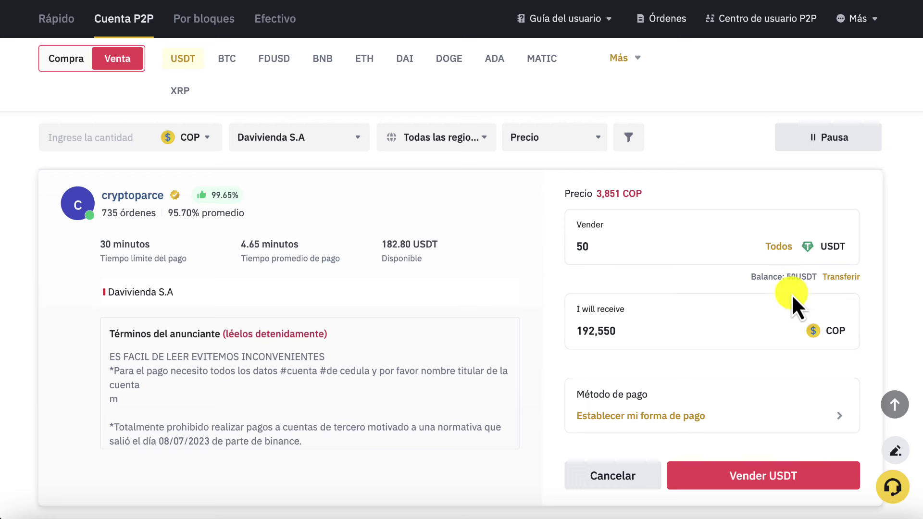
pyautogui.press('BackSpace')
pyautogui.press('BackSpace')
pyautogui.write('30')
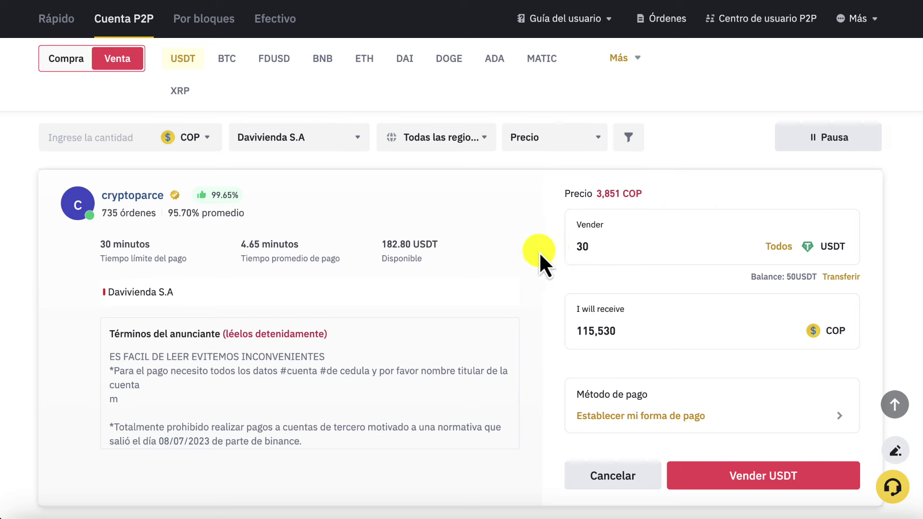
# - Open the form for adding Davivienda S.A as the payment method, look at its name and account number fields, and leave it
pyautogui.scroll(-1, 620, 313)
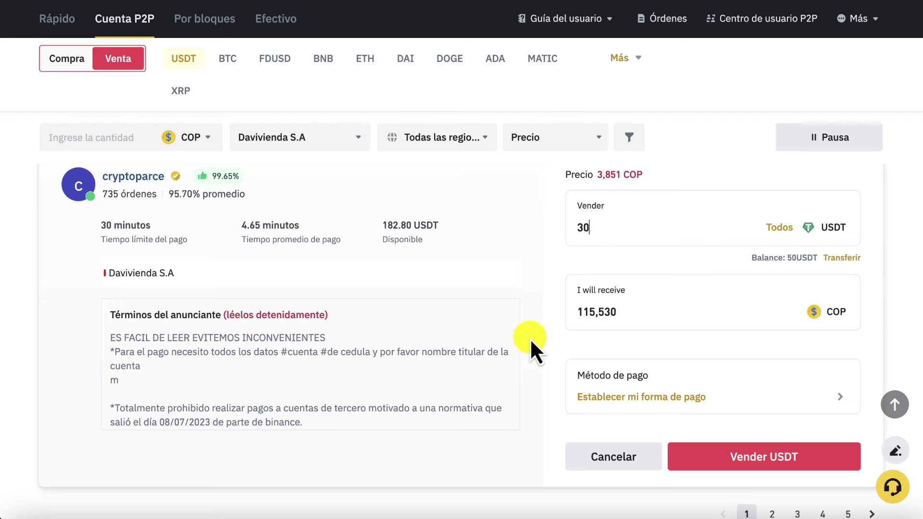
pyautogui.scroll(-1, 539, 351)
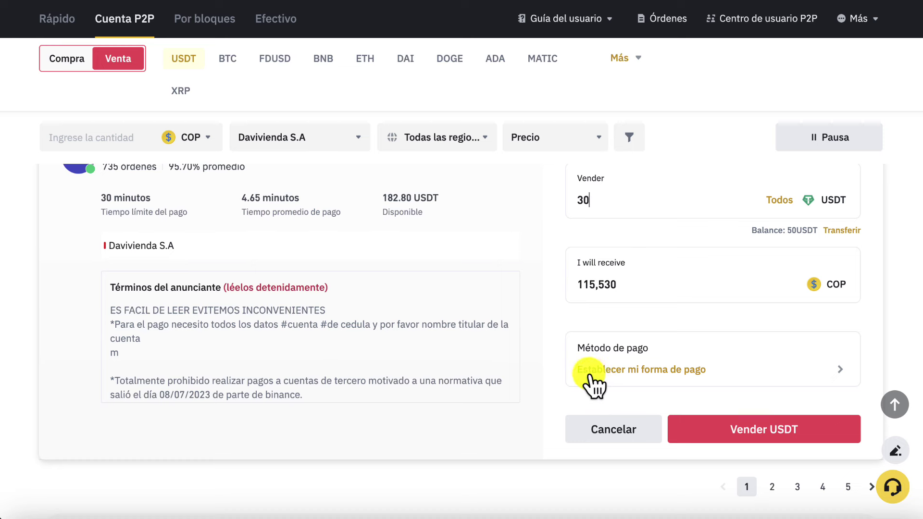
pyautogui.click(841, 371)
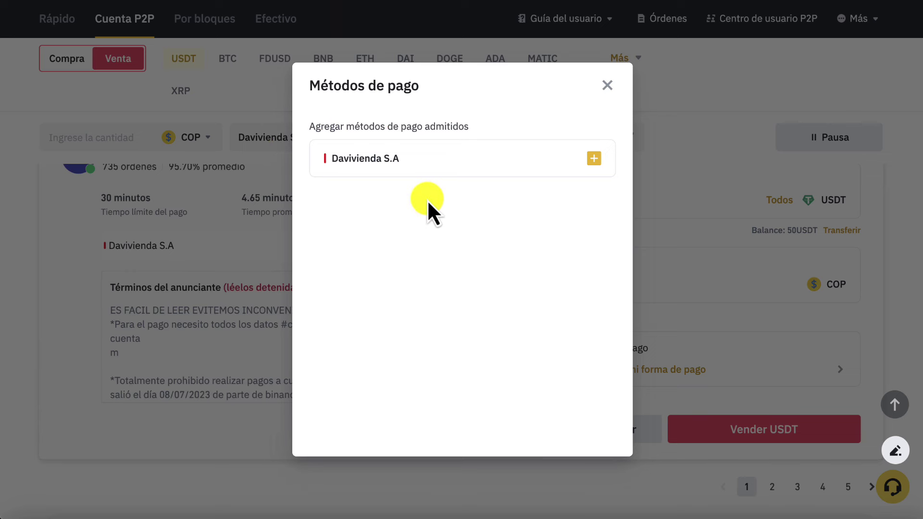
pyautogui.click(595, 159)
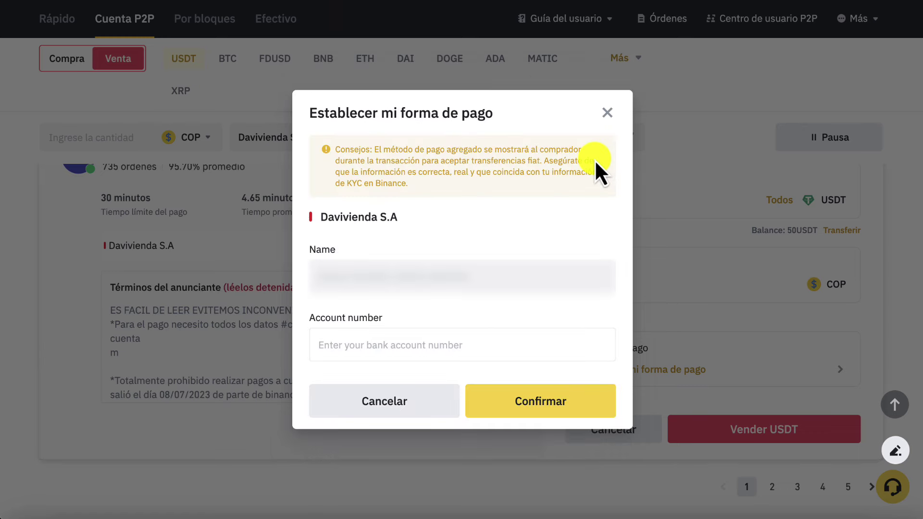
pyautogui.click(383, 346)
pyautogui.click(329, 303)
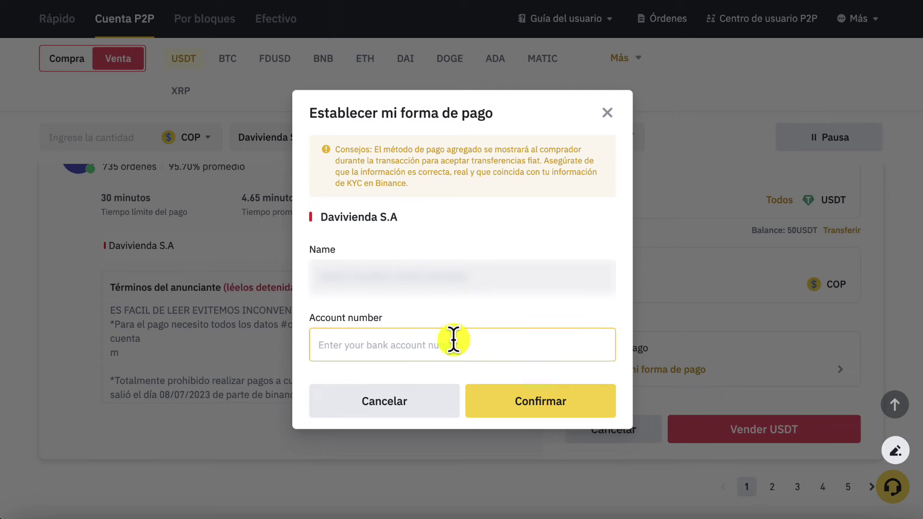
pyautogui.click(550, 412)
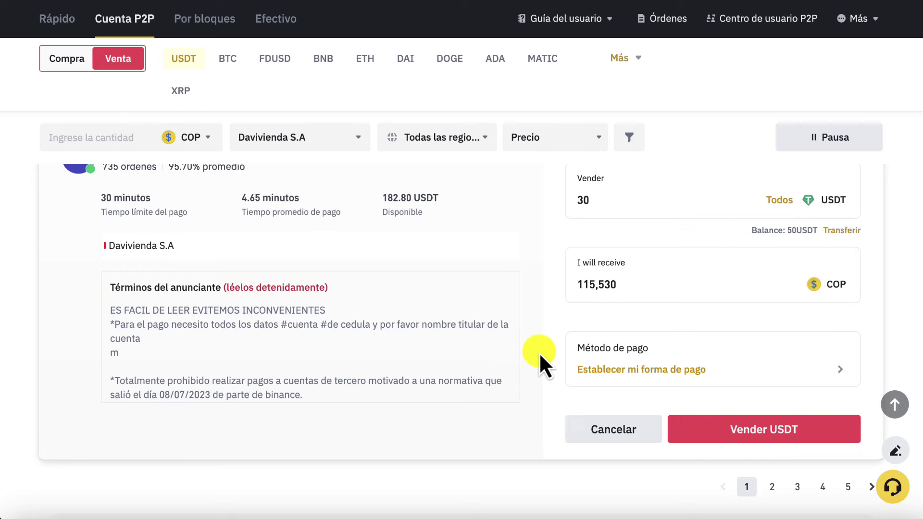
# - Review cryptoparce's terms and the order details, and submit the order to sell 30 USDT
pyautogui.scroll(-3, 538, 353)
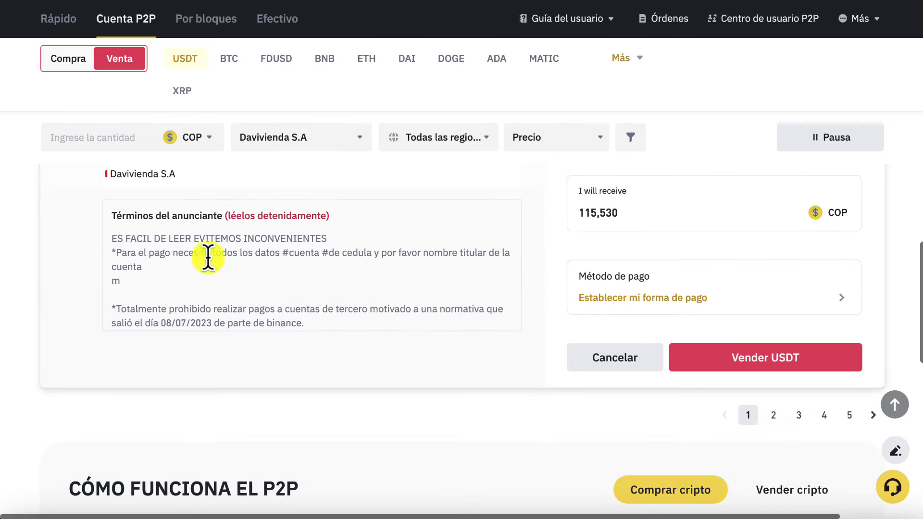
pyautogui.scroll(3, 167, 272)
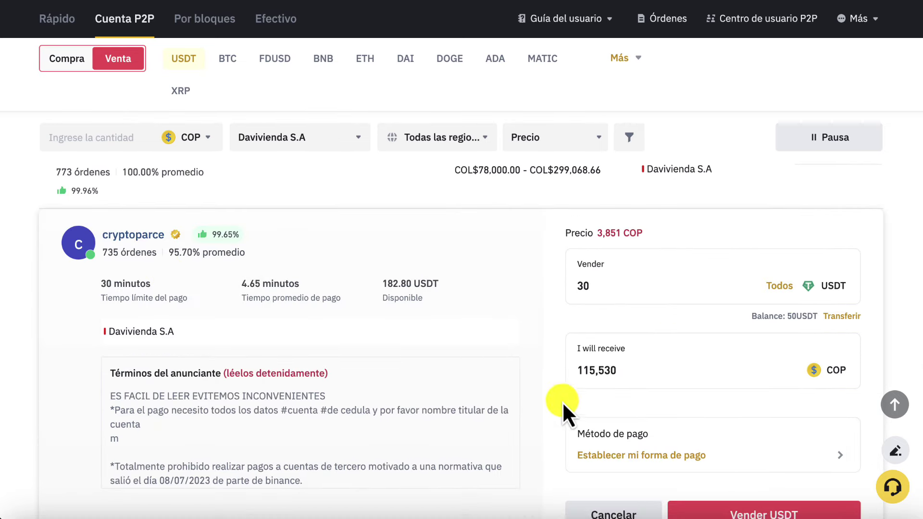
pyautogui.scroll(-1, 545, 413)
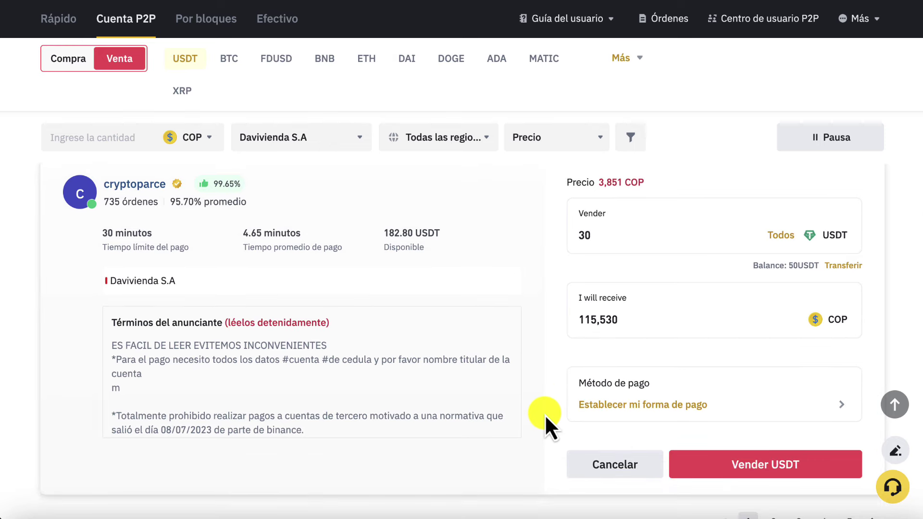
pyautogui.click(770, 465)
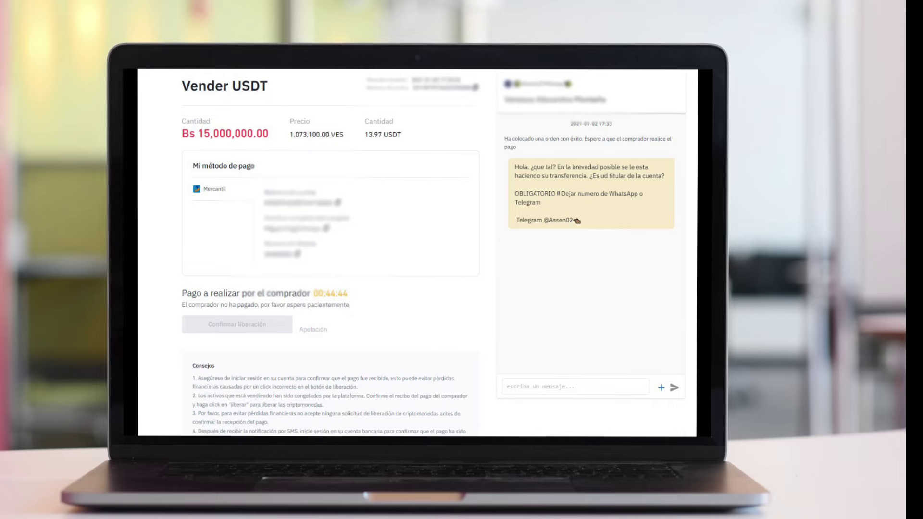